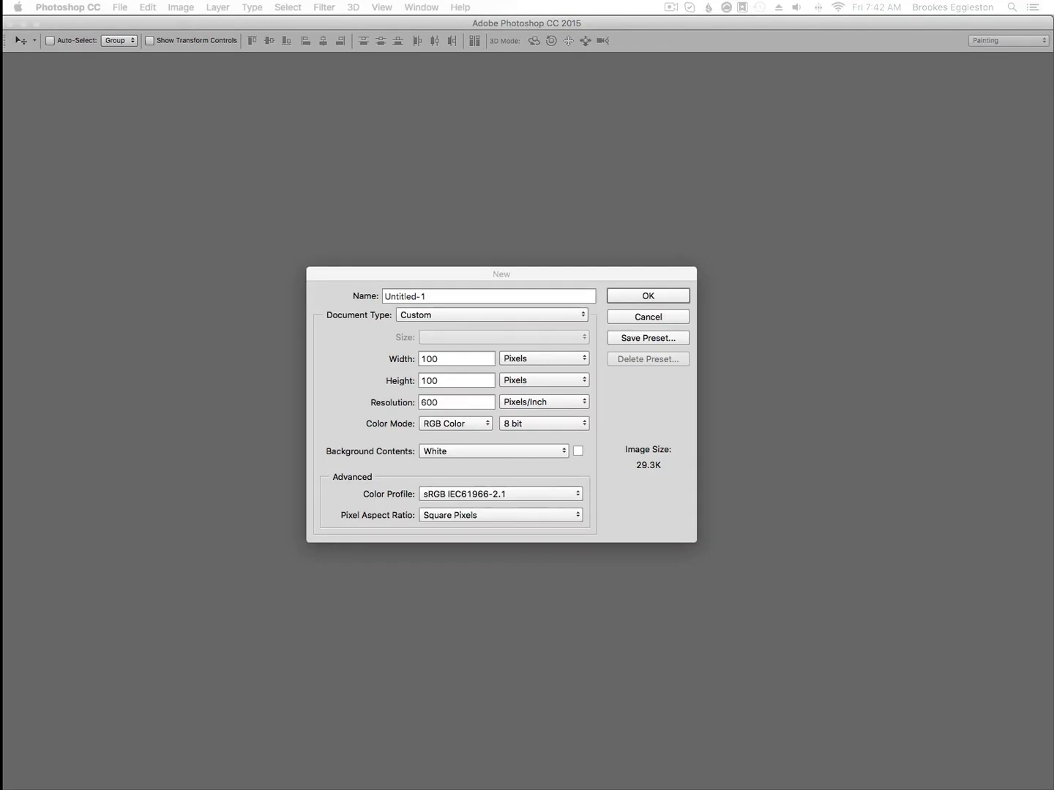
Name the new document pixel and create it at 100 × 100 pixels with 600 pixels/inch resolution
left_click(648, 283)
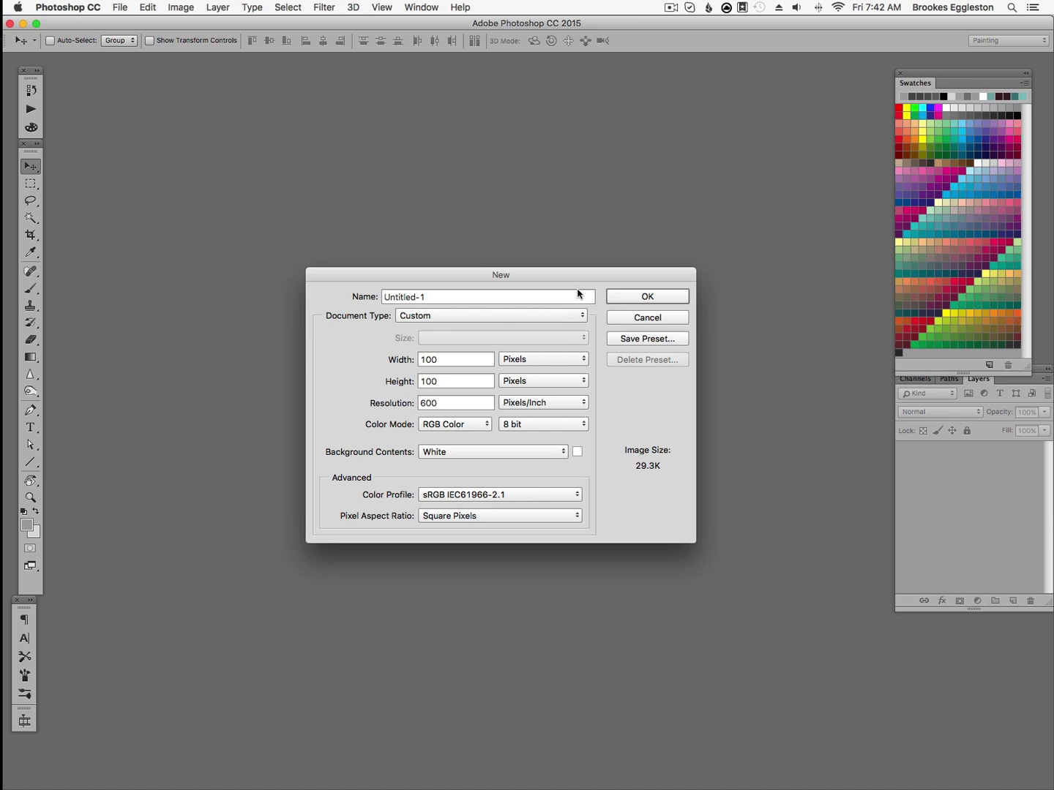
left_click_drag(444, 296, 327, 409)
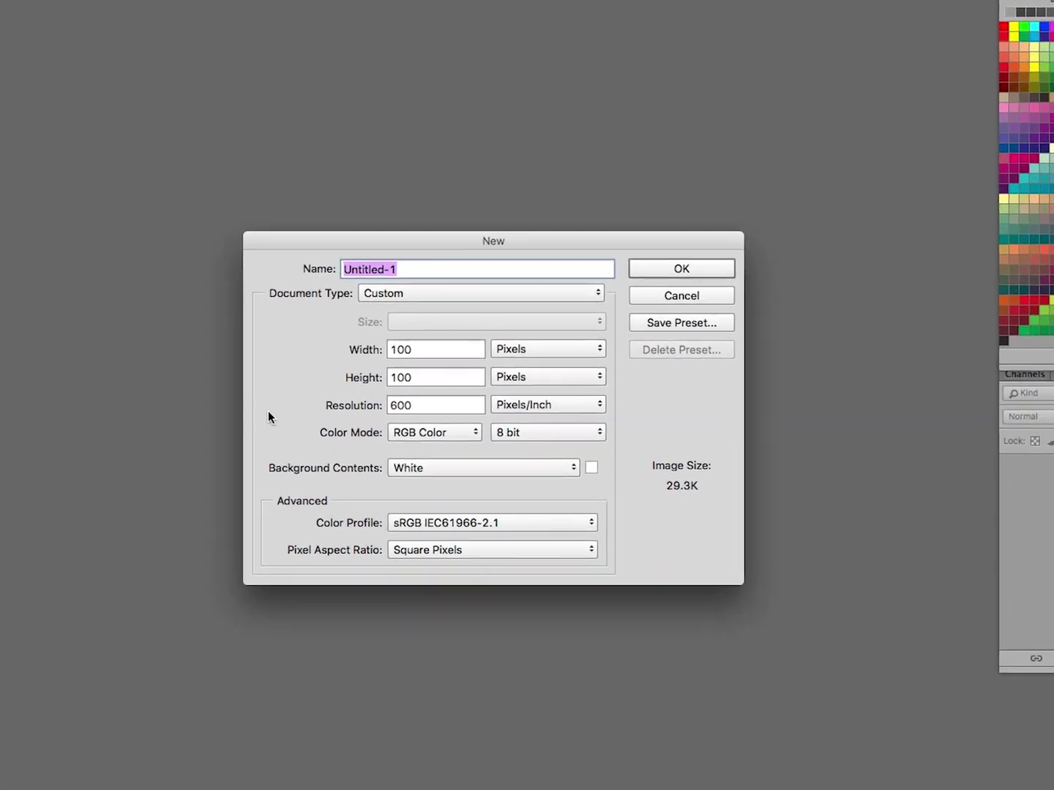
type("pixek")
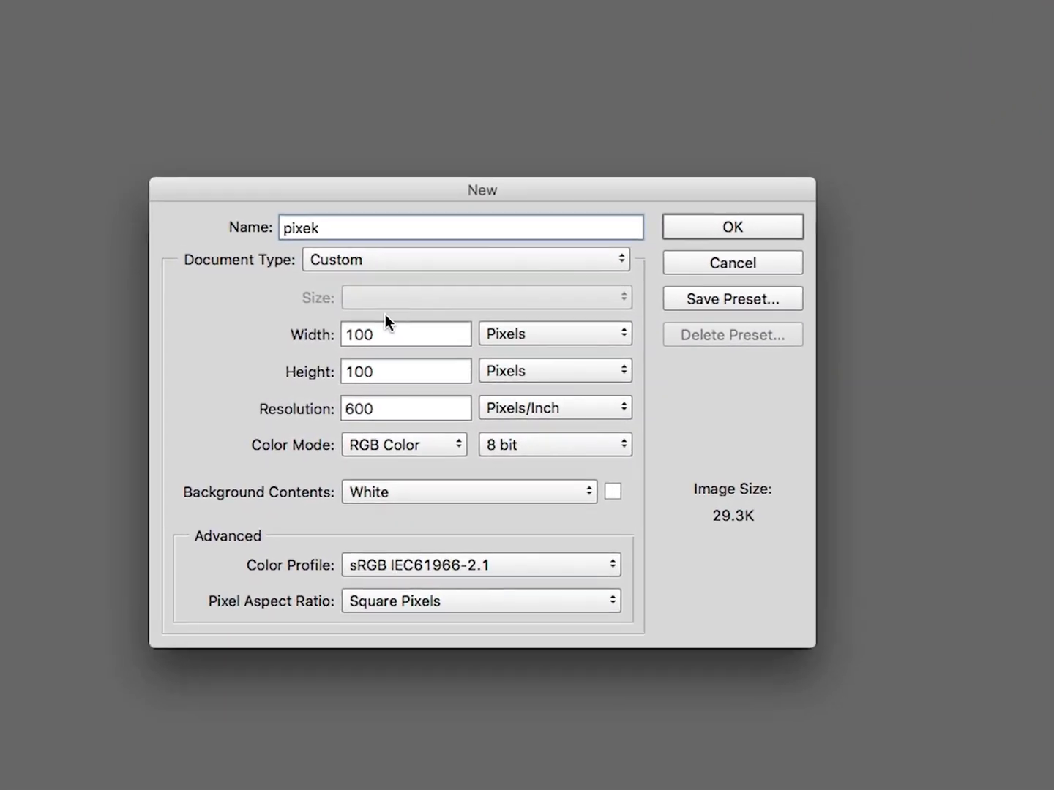
key("BackSpace")
type("l")
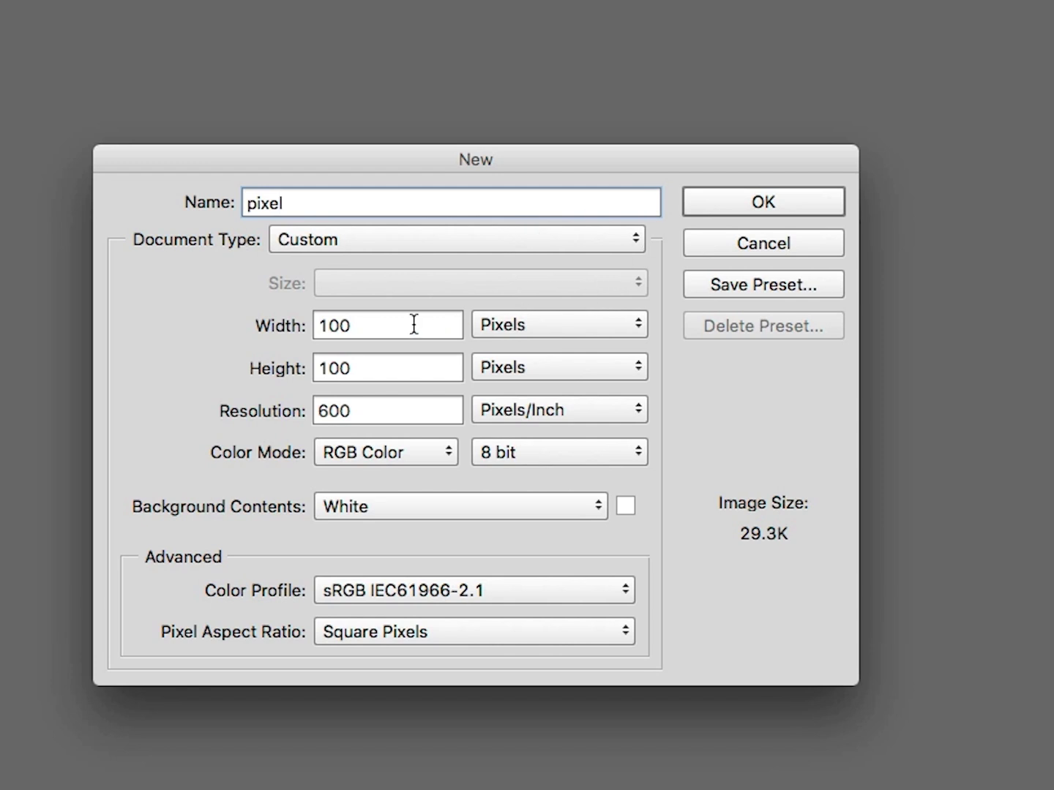
key("Tab")
key("Tab")
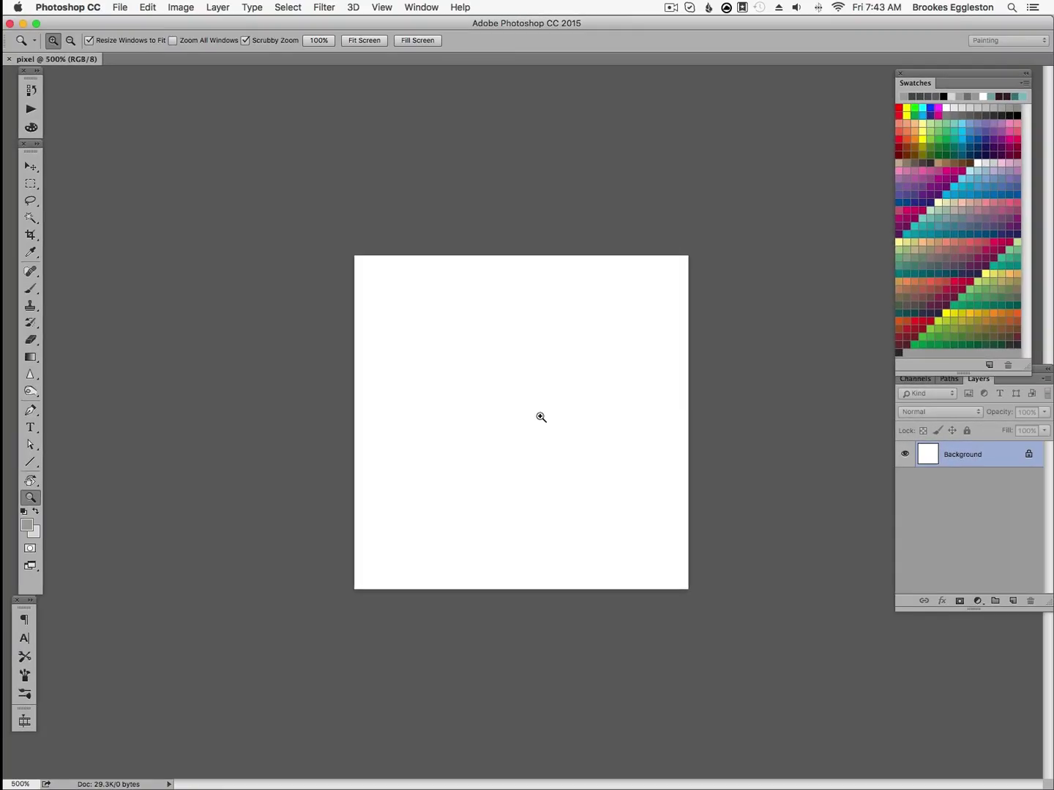
Enlarge the view to 800%, show the rulers and set their units to pixels
left_click(540, 417)
left_click(540, 417)
left_click(540, 417)
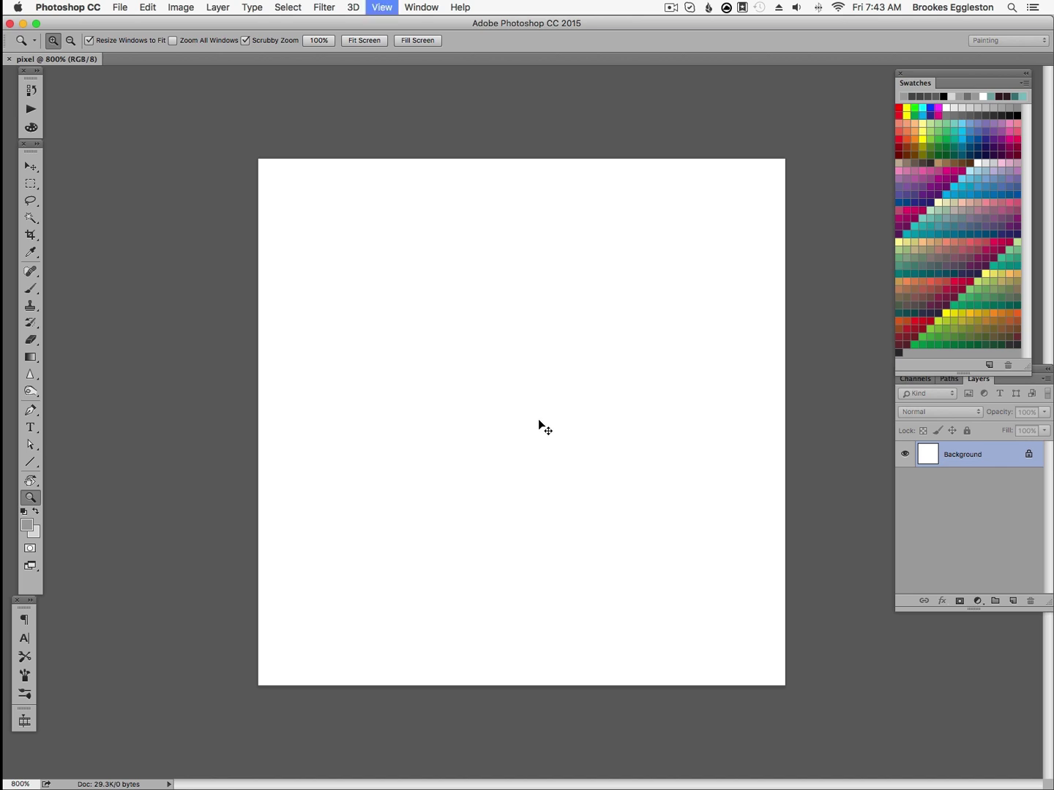
key("super+r")
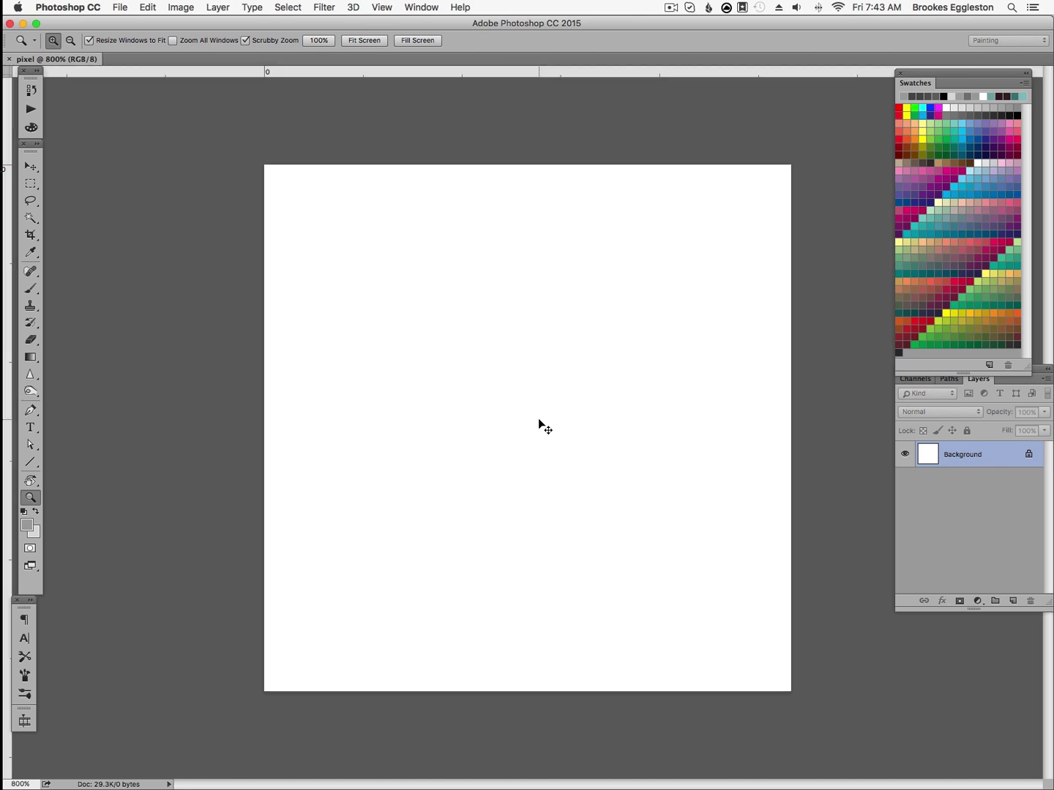
right_click(551, 76)
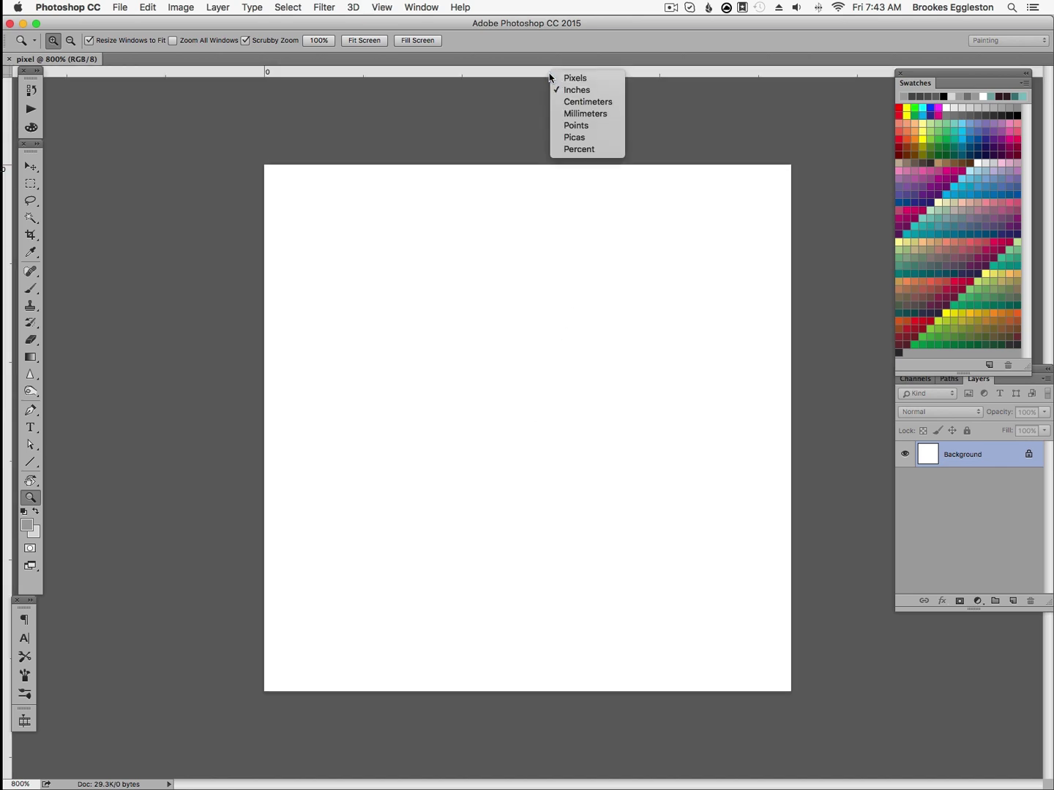
left_click(610, 81)
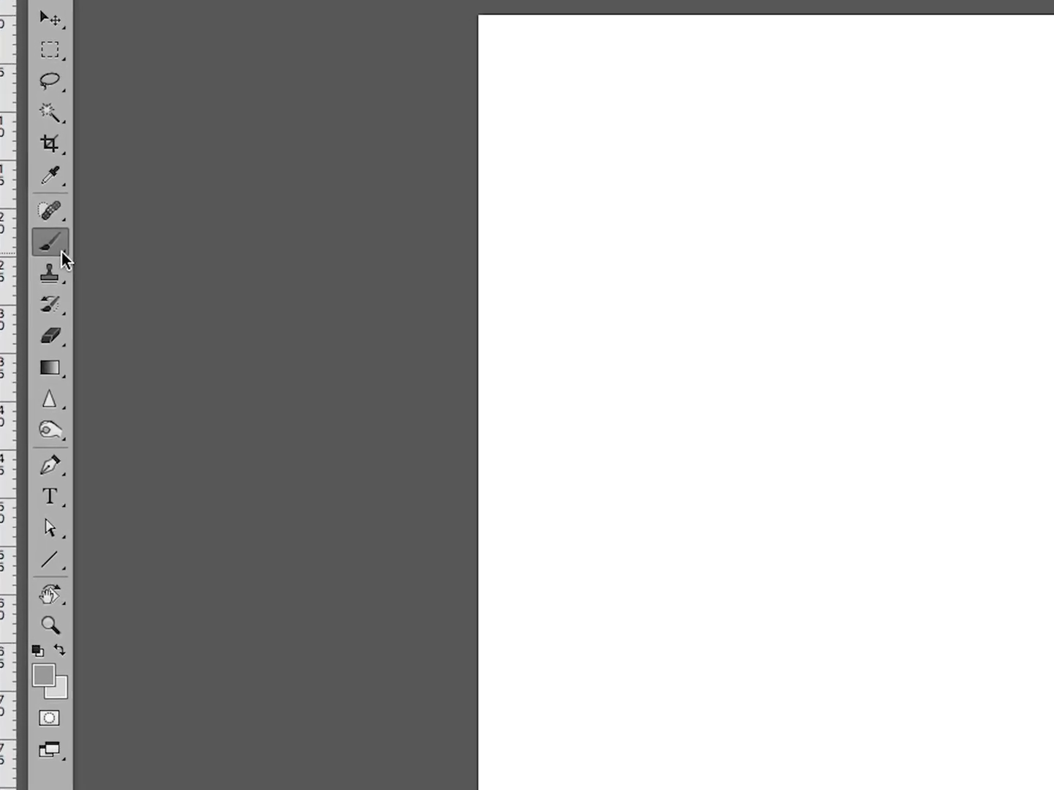
Switch to the Pencil tool with the round 125 preset and set its size to 1 px
key("shift+b")
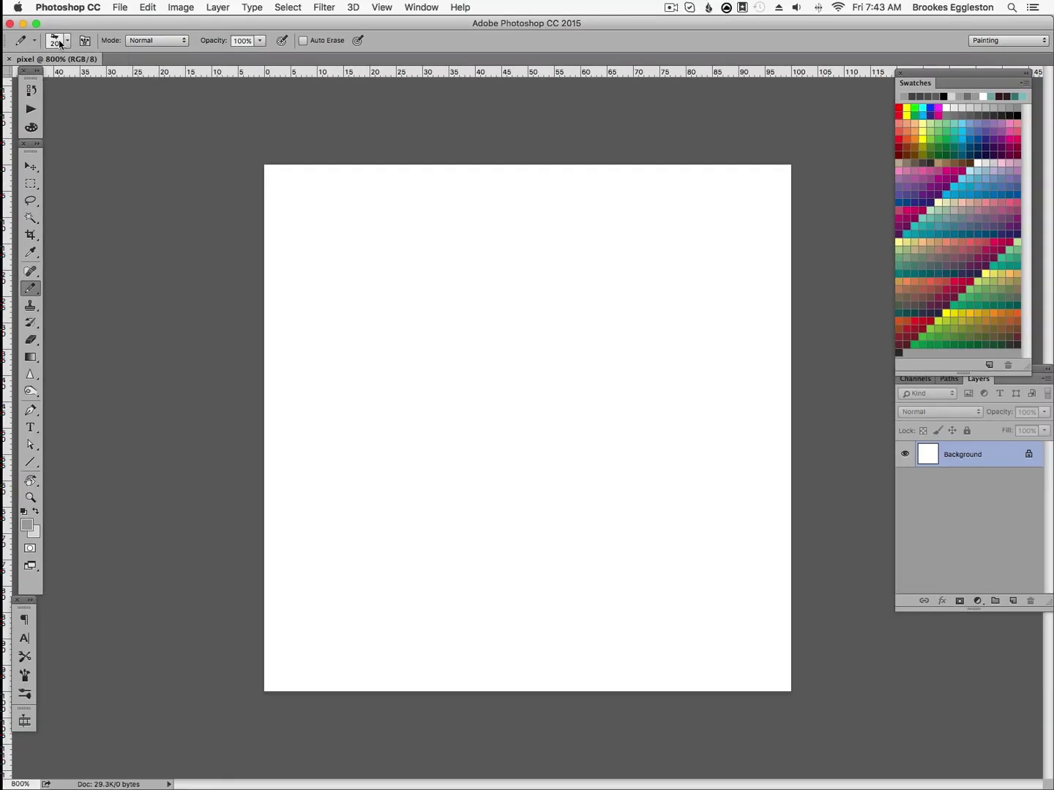
left_click(66, 44)
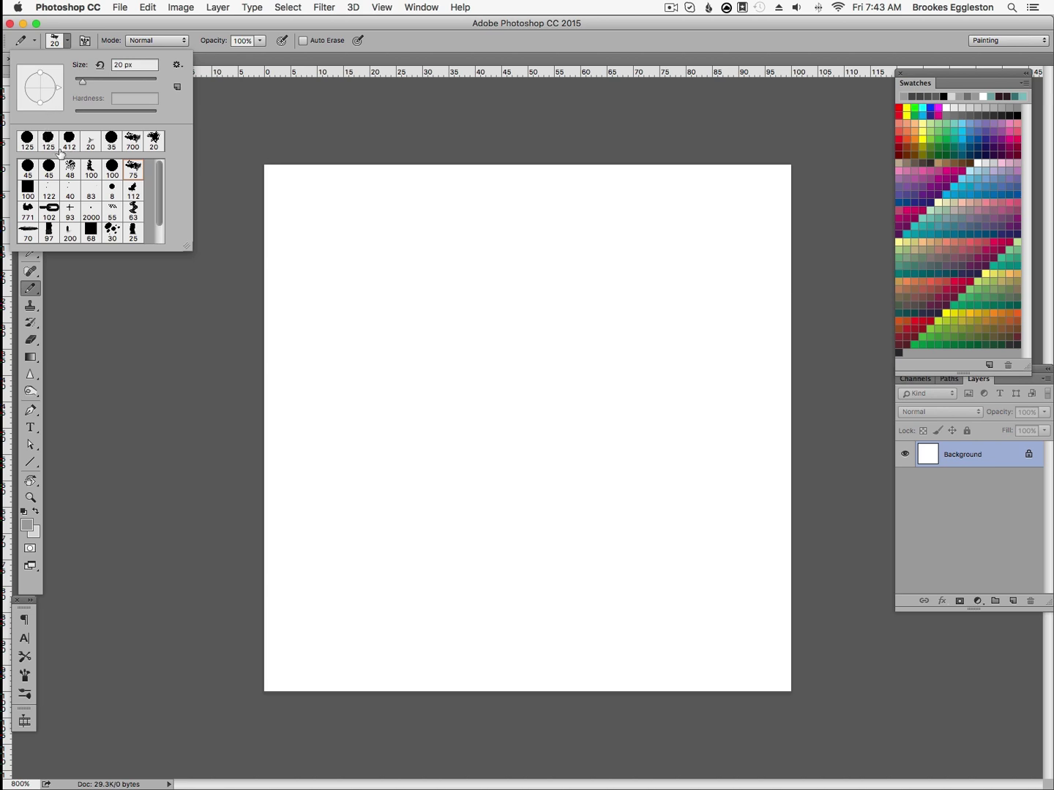
left_click(32, 141)
left_click_drag(83, 83, 64, 77)
left_click(71, 48)
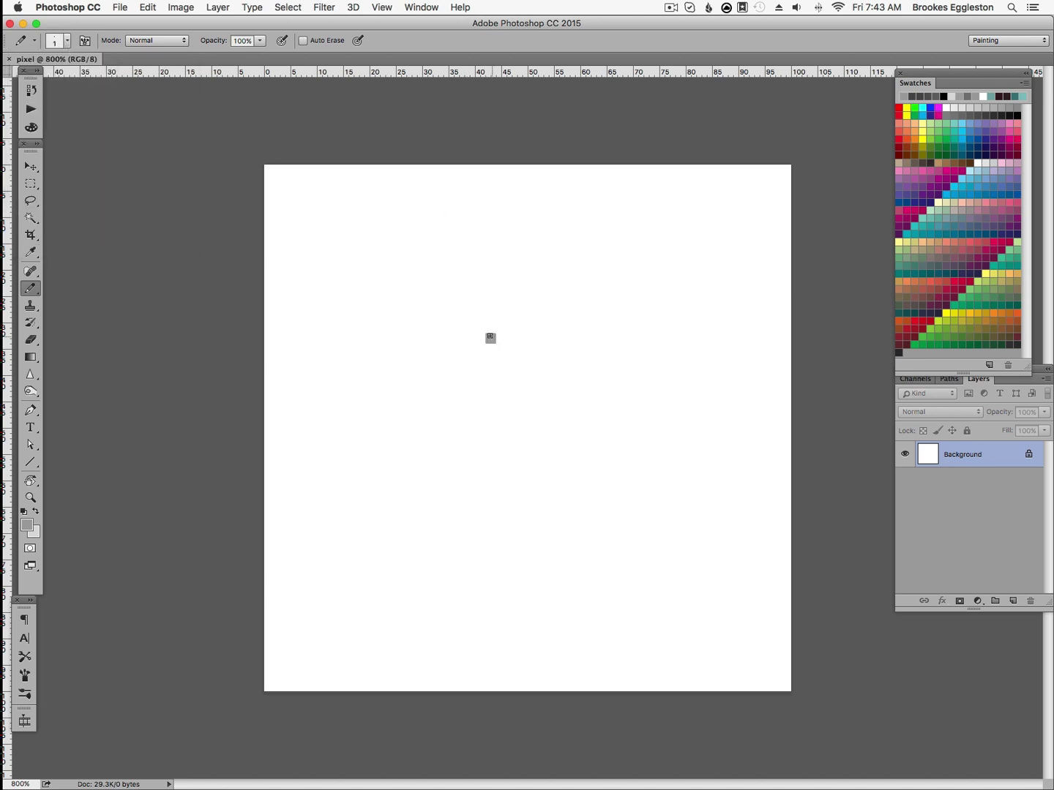
Add a new layer and start a colour palette on it with crimson, teal, navy and magenta squares in a row
left_click(1013, 601)
left_click(978, 276)
left_click(559, 249)
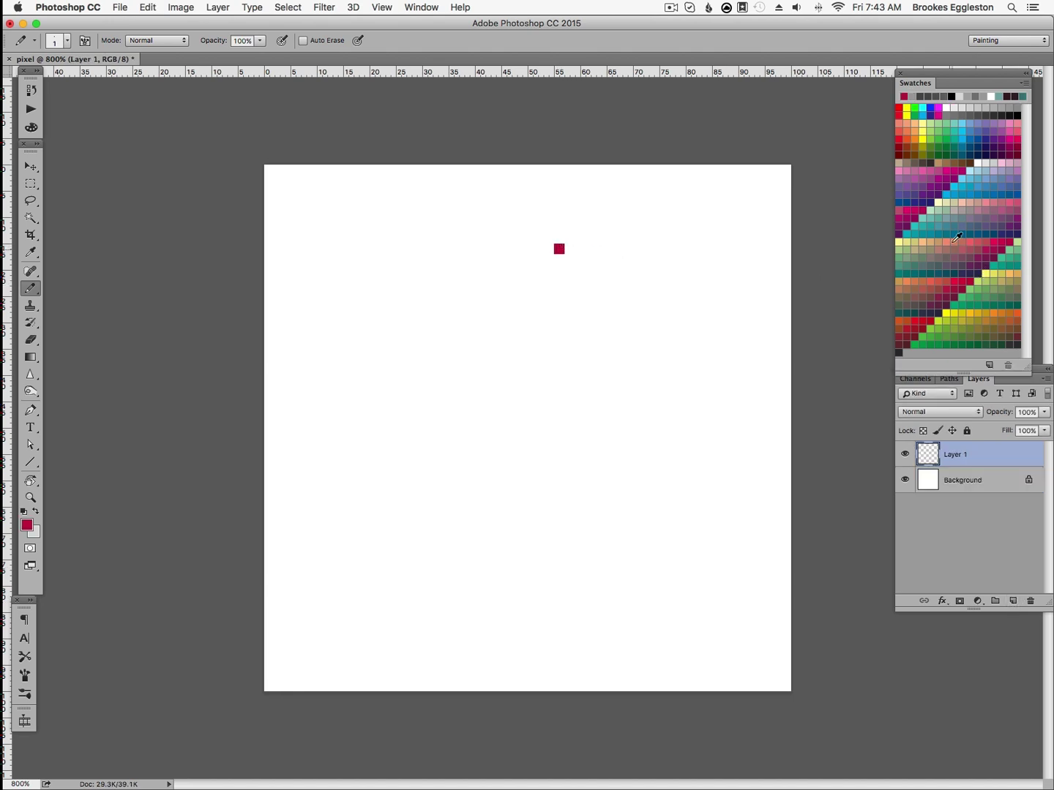
left_click(956, 238)
left_click(570, 249)
left_click(912, 204)
left_click(580, 249)
left_click(914, 214)
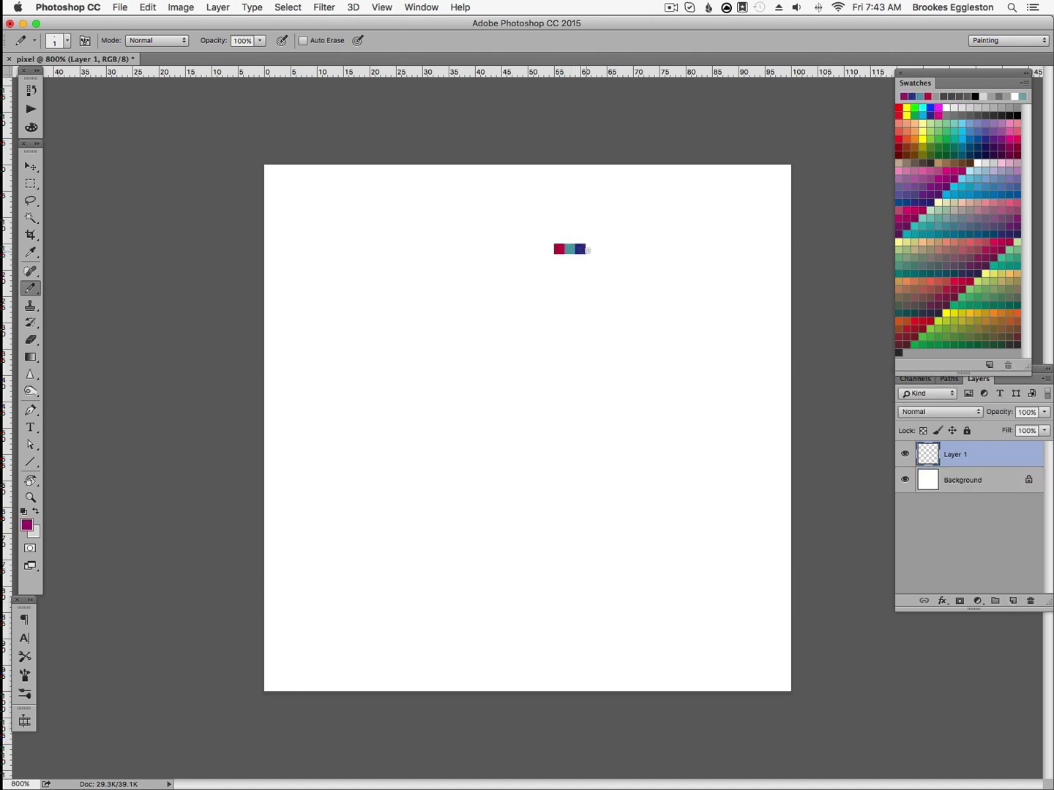
left_click(590, 248)
Extend the palette row with purple, yellow and green squares
key("Tab")
key("Tab")
left_click(918, 191)
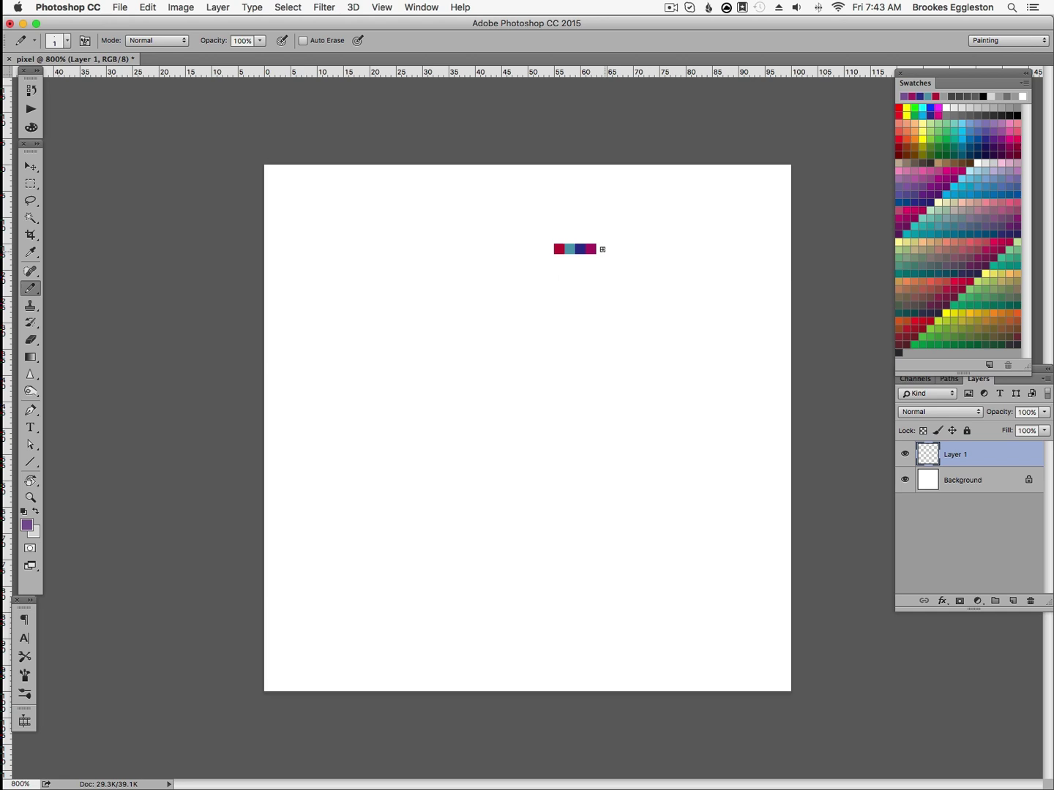
left_click(601, 248)
left_click(924, 130)
left_click(612, 249)
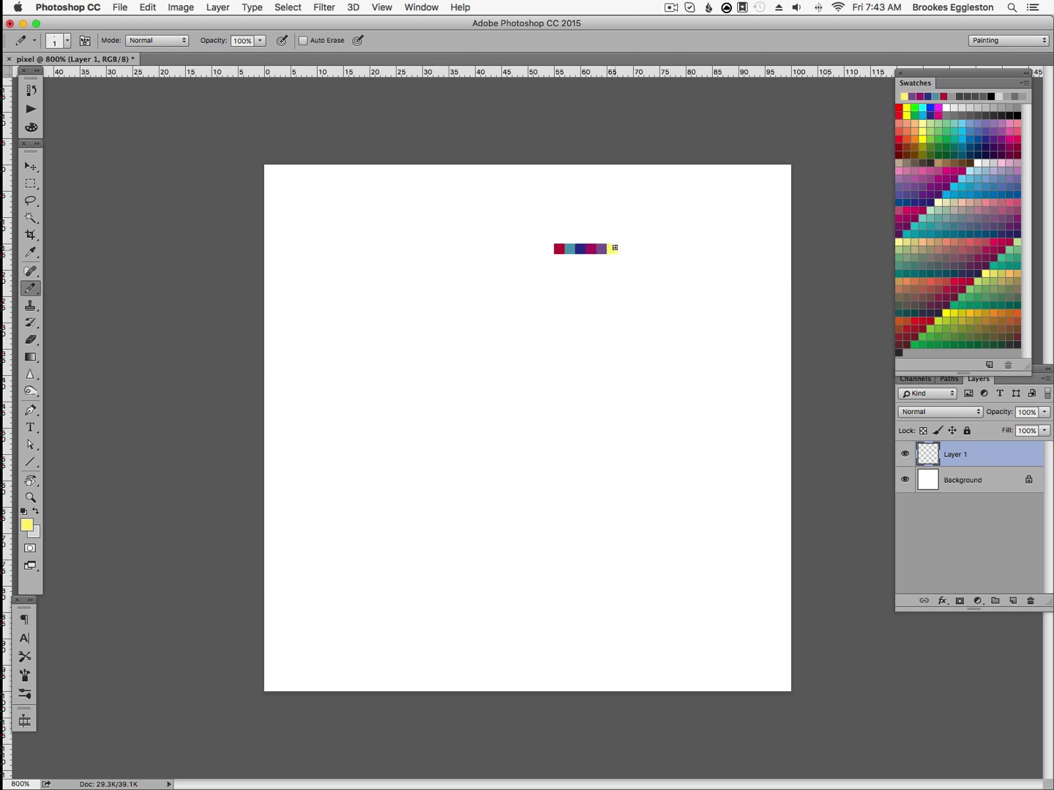
left_click(946, 142)
left_click(622, 249)
Draw a dark purple creature silhouette with a curved head and two legs near the canvas centre, and fill it solid
left_click(921, 194)
mouse_move(442, 341)
left_mouse_down()
mouse_move(506, 360)
mouse_move(516, 405)
mouse_move(539, 392)
mouse_move(437, 364)
left_mouse_up()
key("super+z")
key("g")
key("shift+g")
left_click(530, 419)
key("b")
mouse_move(511, 481)
left_mouse_down()
mouse_move(524, 476)
mouse_move(496, 486)
mouse_move(494, 501)
left_mouse_up()
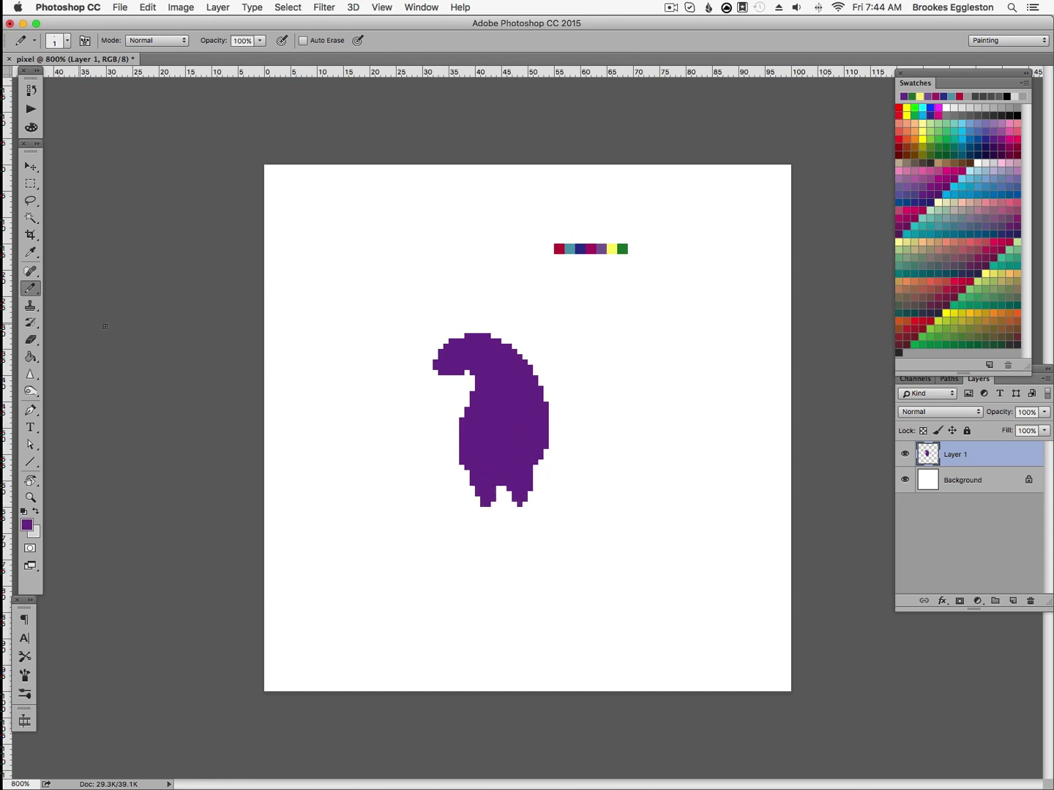
Try a 125 px Eraser dab over the silhouette and undo it
key("e")
left_click(532, 339)
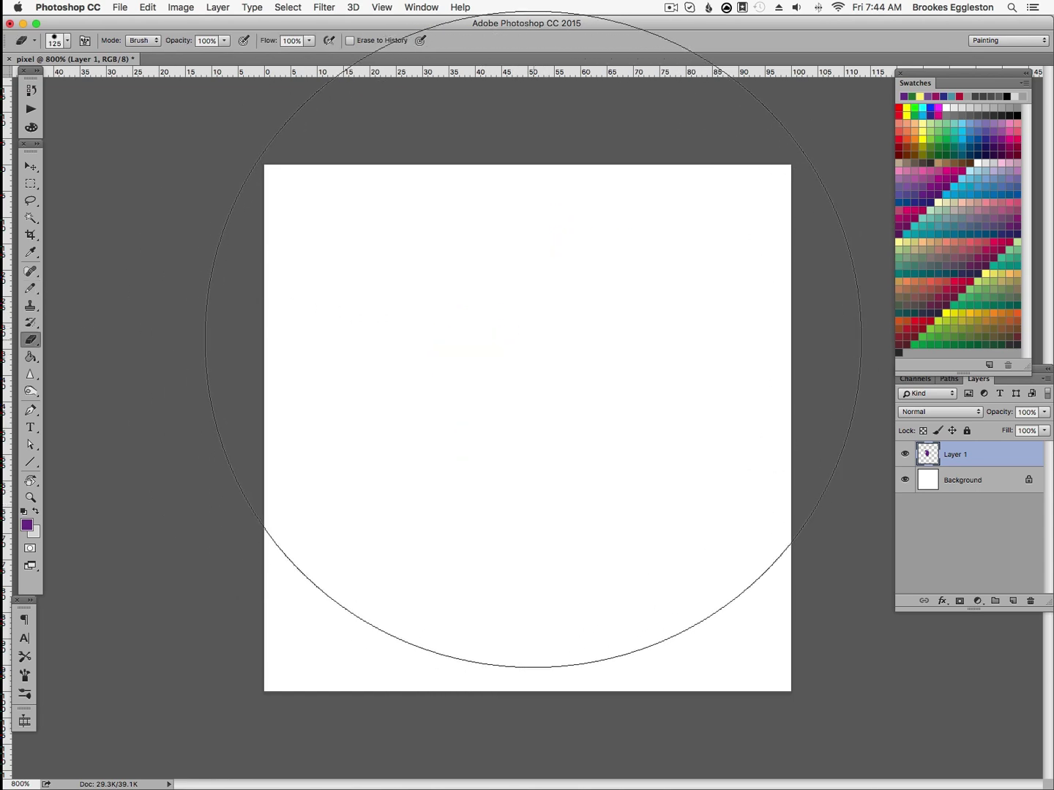
key("super+z")
Reduce the Eraser to 10 px, try it in Brush mode along the silhouette's right edge and undo the stroke
key("bracketleft")
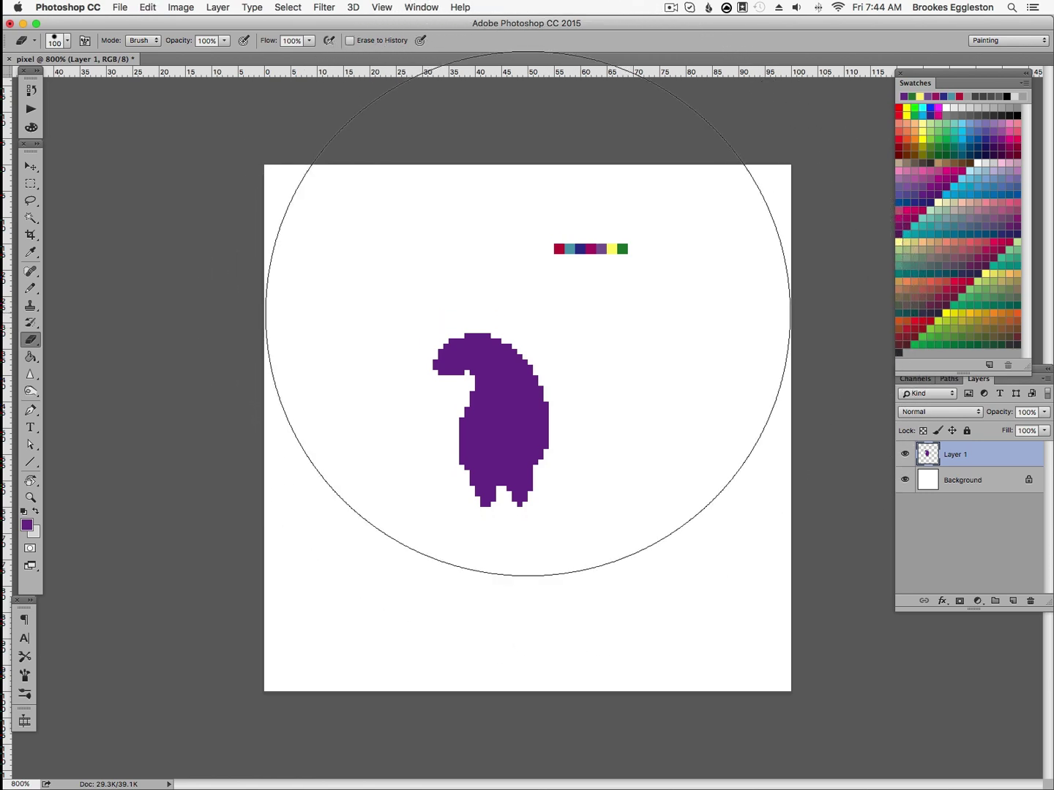
key("bracketleft")
key("bracketleft")
key("bracketleft")
key("bracketleft")
key("bracketleft")
key("bracketleft")
key("bracketleft")
key("bracketleft")
key("bracketleft")
left_click_drag(530, 330, 567, 406)
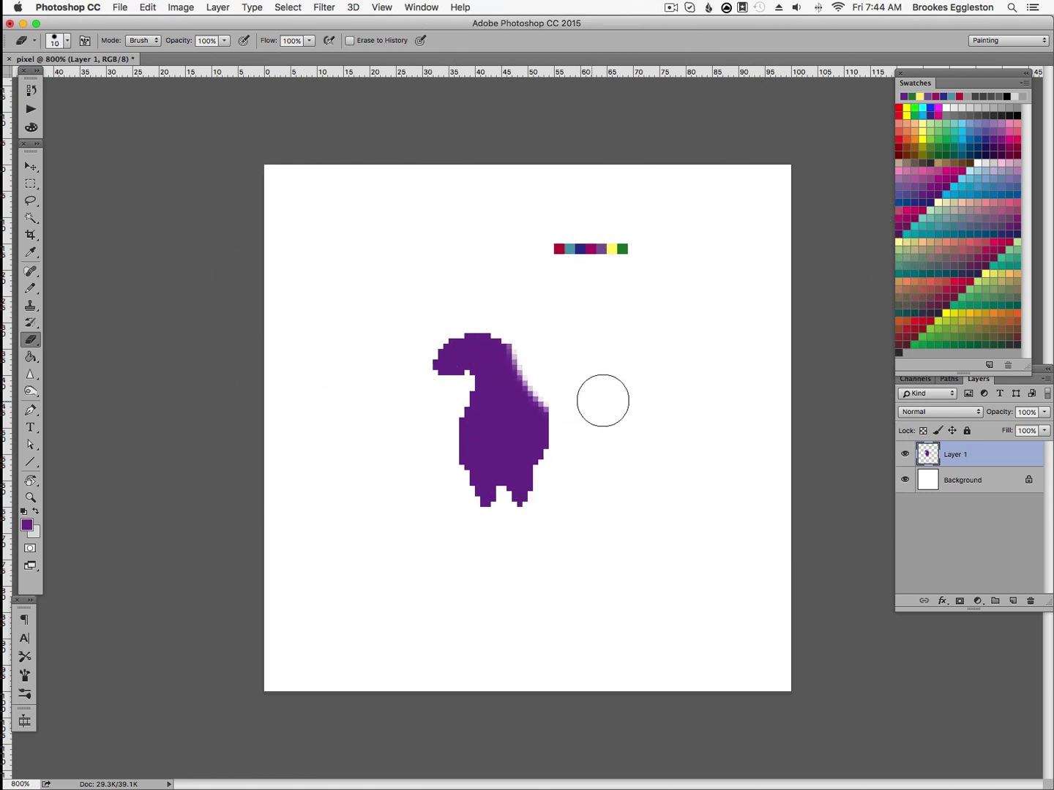
key("super+z")
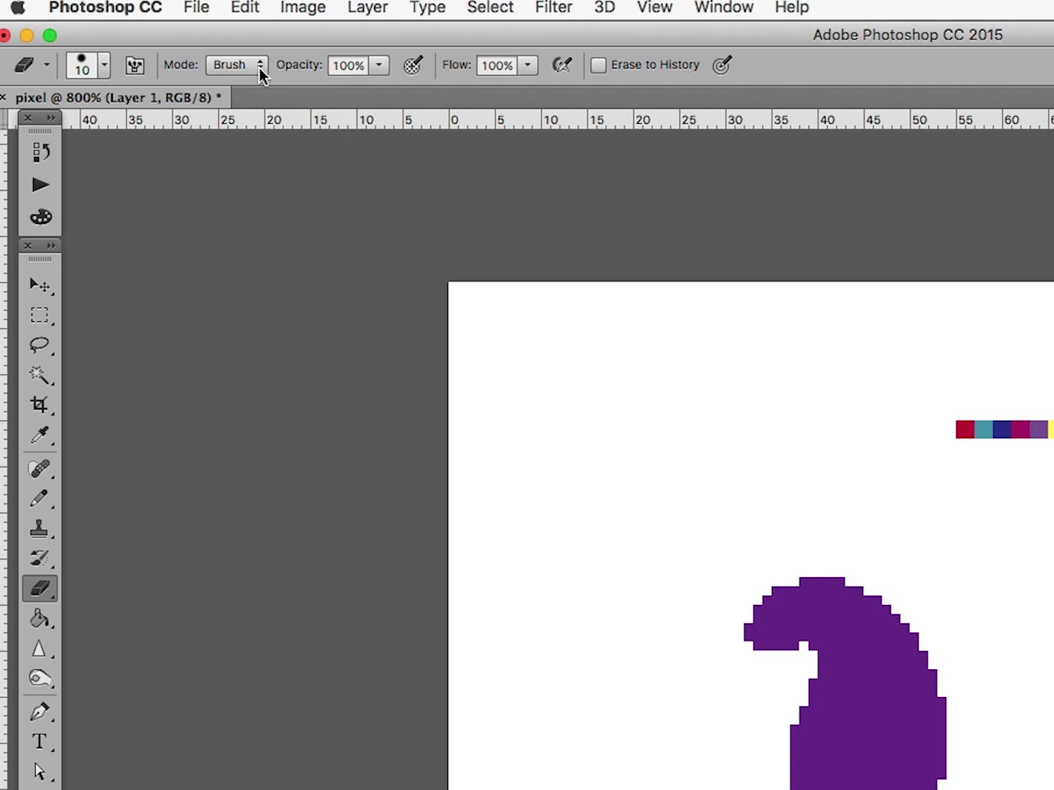
Set the Eraser mode to Block, try it along the silhouette's right edge and undo the last stroke
left_click(257, 65)
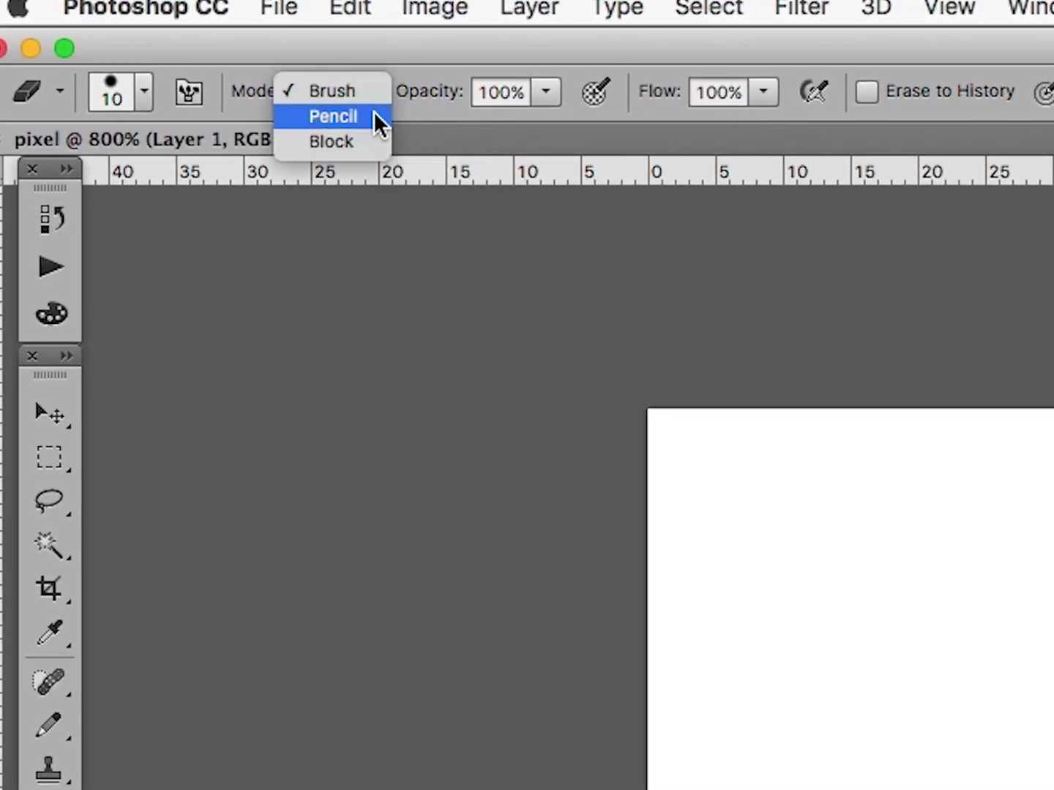
left_click(379, 144)
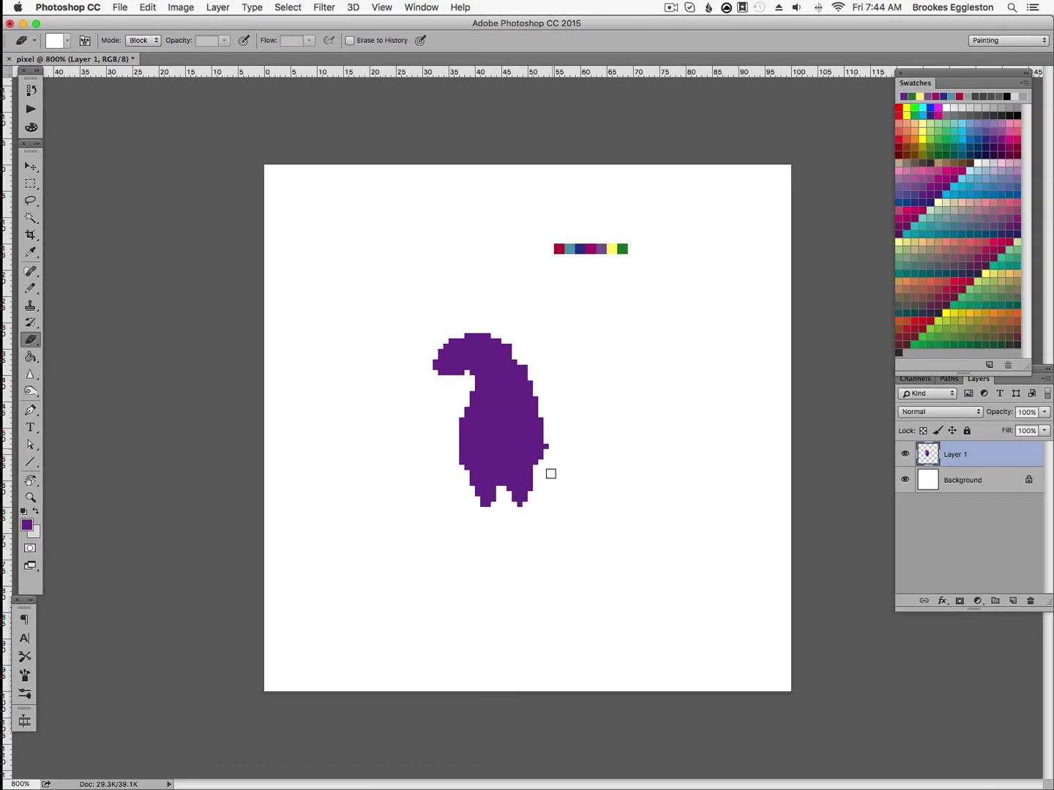
key("super+z")
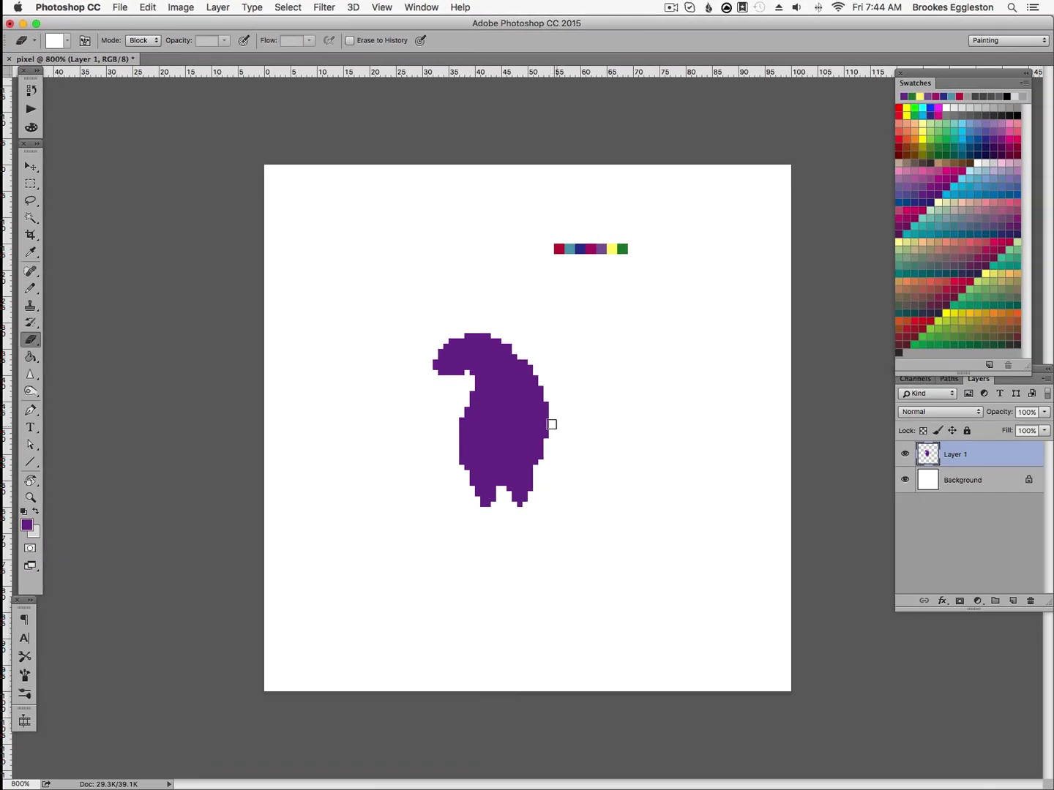
key("super+z")
Try enlarging the image to 400 pixels wide with Automatic resampling, and open the resampling choices
left_click(184, 8)
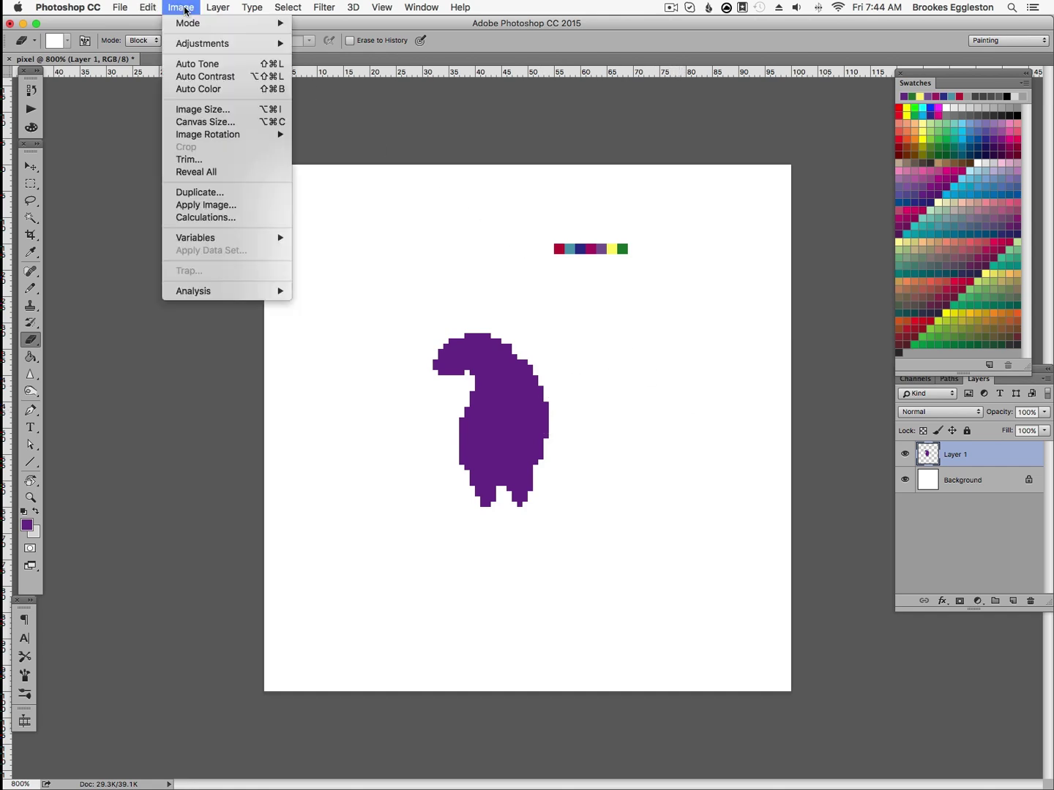
left_click(270, 109)
left_click(454, 524)
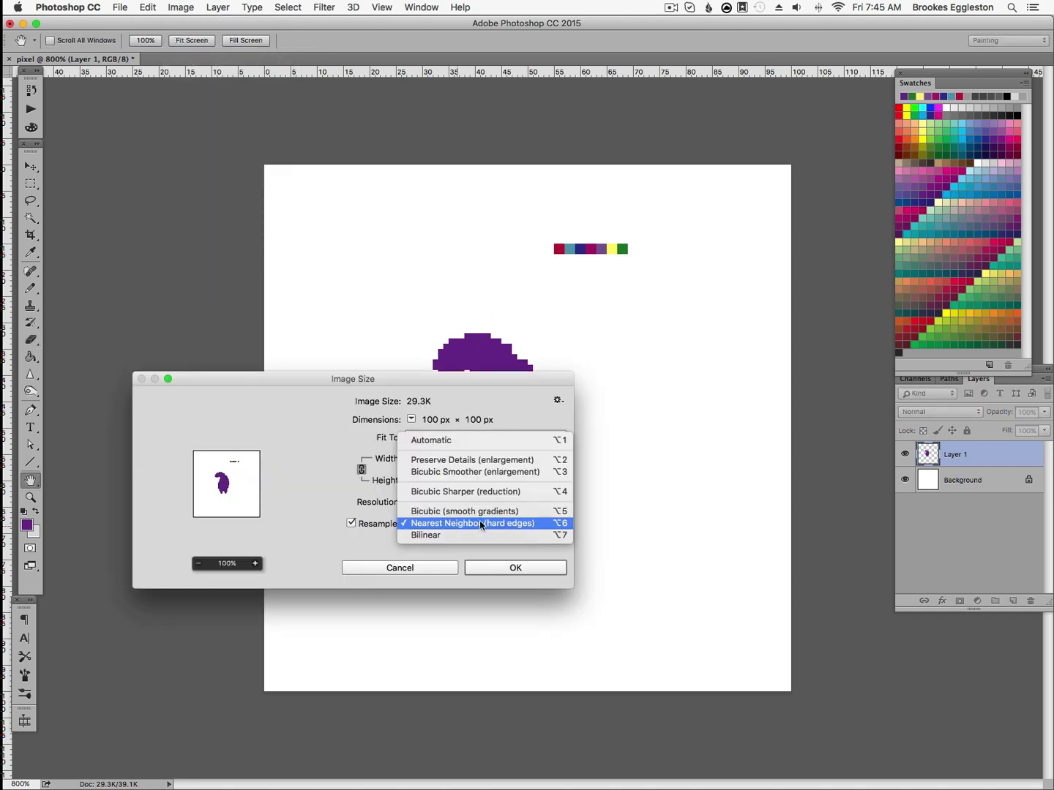
left_click(529, 445)
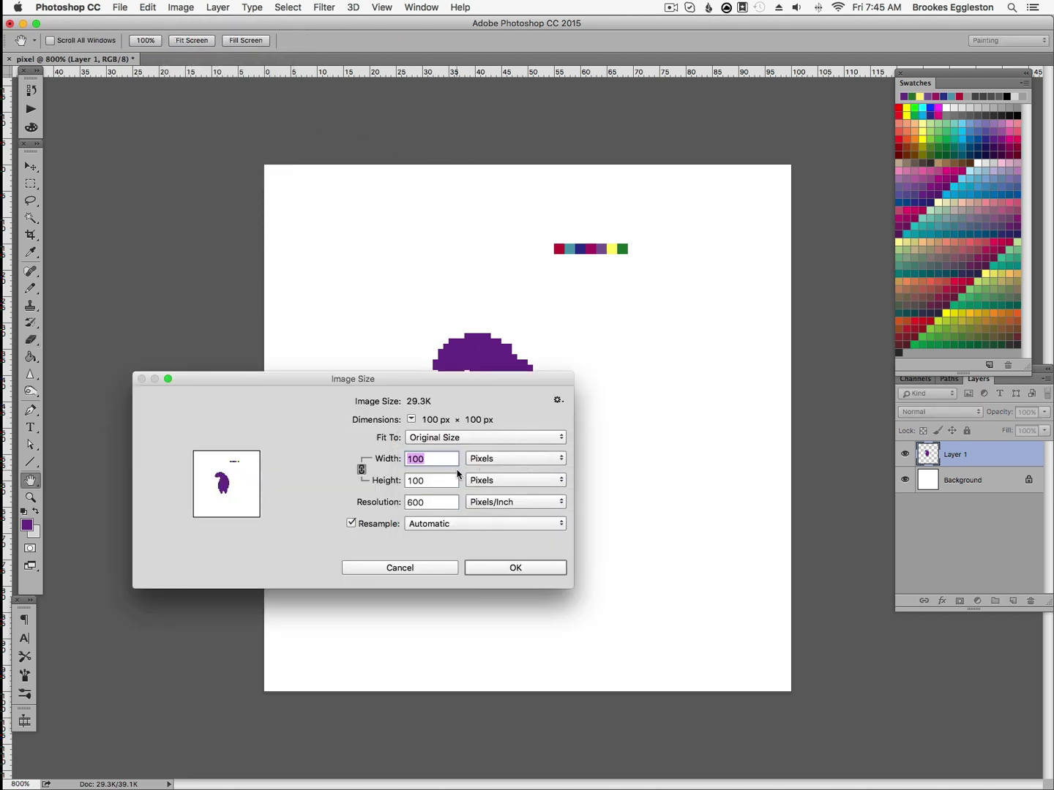
type("400")
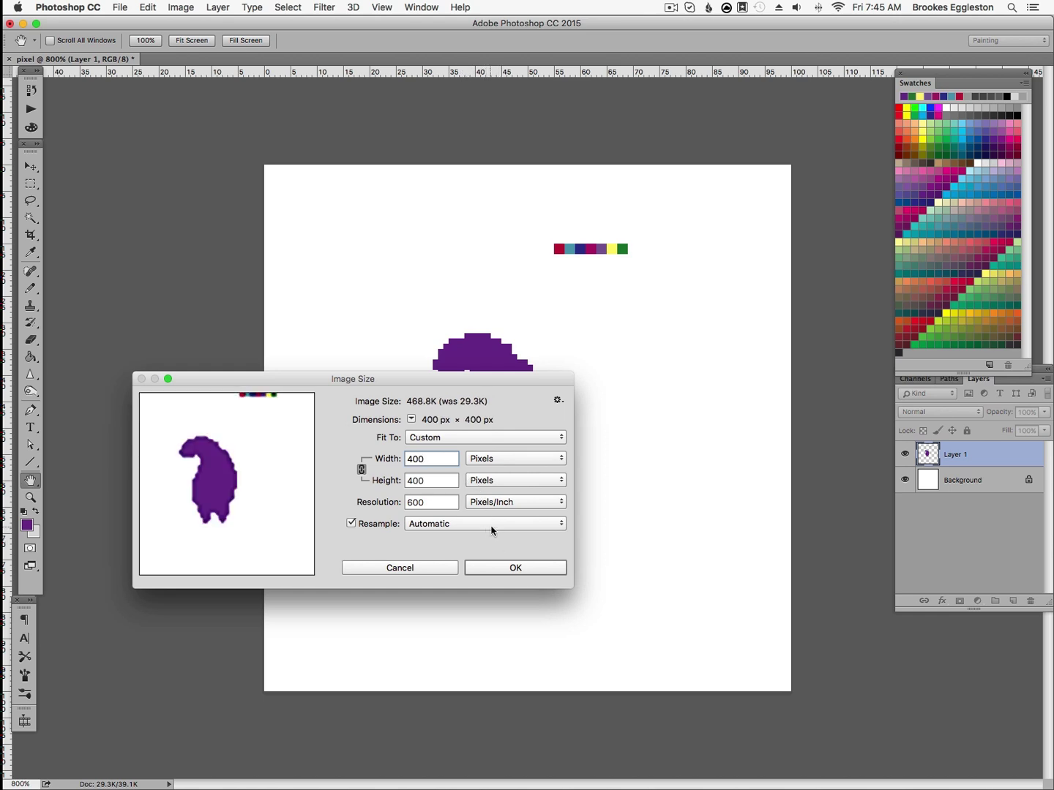
left_click(492, 527)
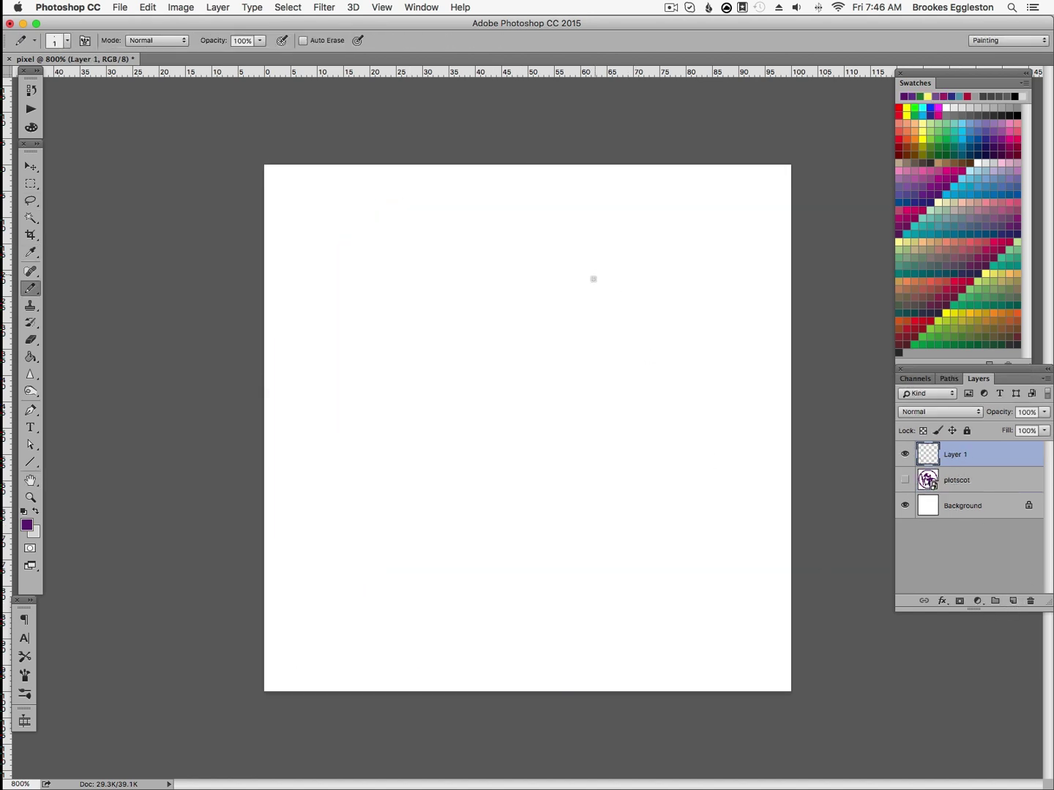
Paint a dark purple palette square on Layer 1 and place the hopeful wander image scaled down to about 36 px wide in the canvas's upper-left area
left_click(597, 285)
key("super+Tab")
left_click_drag(6, 477, 410, 454)
left_click_drag(790, 165, 621, 333)
left_click_drag(589, 444, 419, 296)
key("Return")
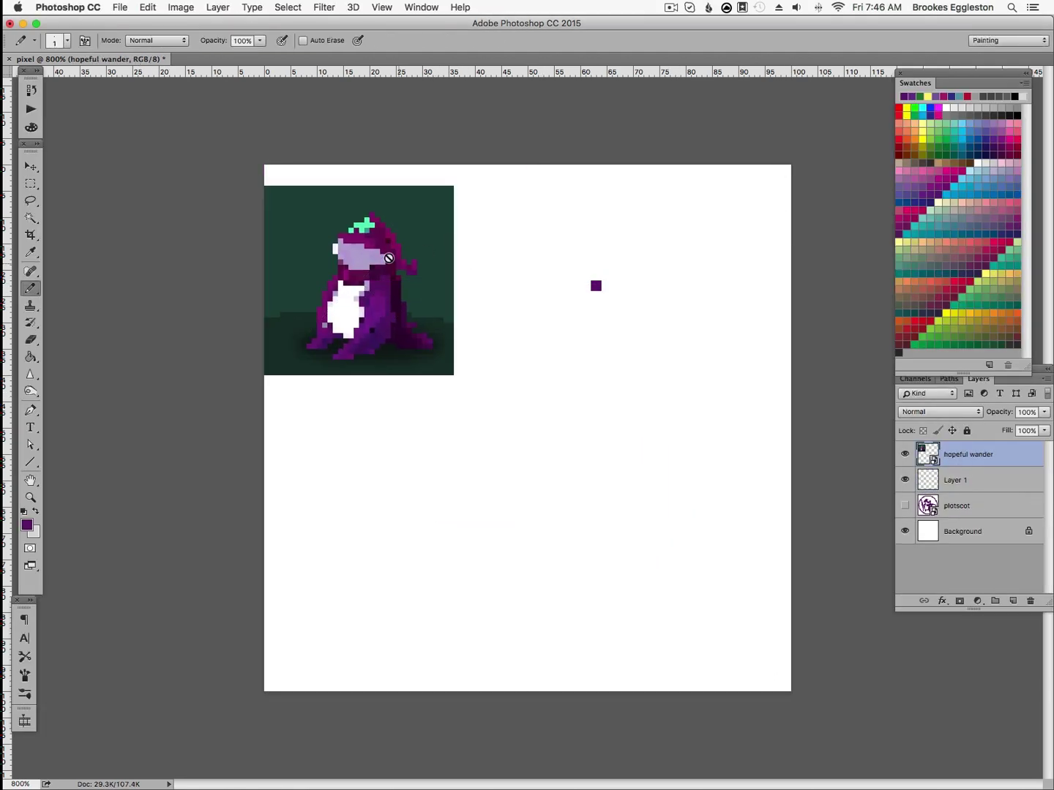
Sample magenta-purple and near-black purple from the placed image and paint them beside the dark purple square on Layer 1
left_click(359, 237, "alt")
left_click(955, 480)
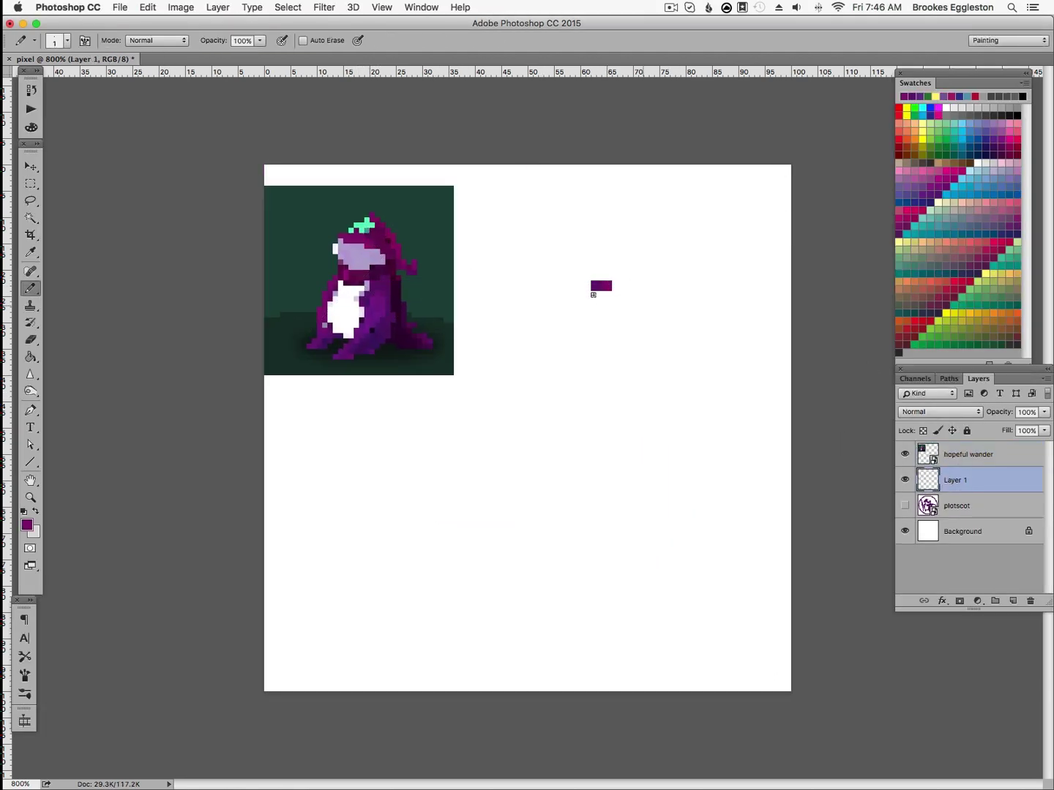
left_click(398, 288, "alt")
left_click_drag(589, 283, 583, 288)
left_click(348, 315, "alt")
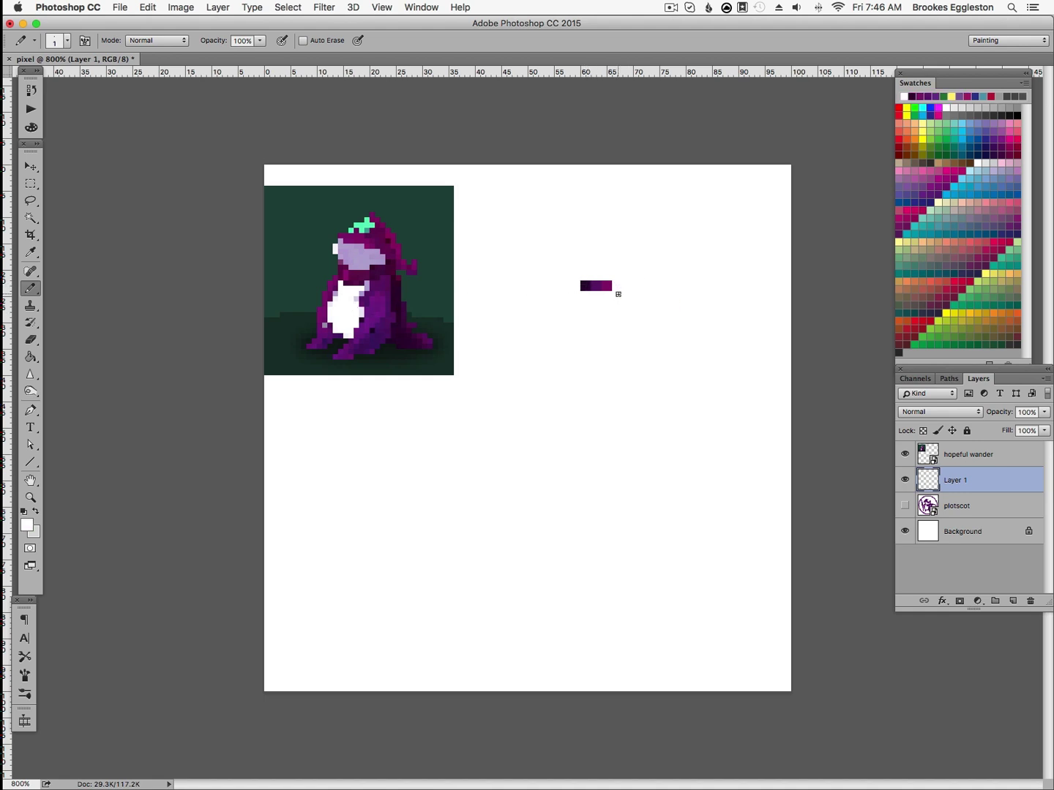
key("super+z")
Sample lavender, mint green and teal from the placed image and add them as squares at the end of the palette row
left_click(359, 257, "alt")
left_click(617, 285)
left_click(361, 224, "alt")
left_click(626, 285)
left_click(377, 229, "alt")
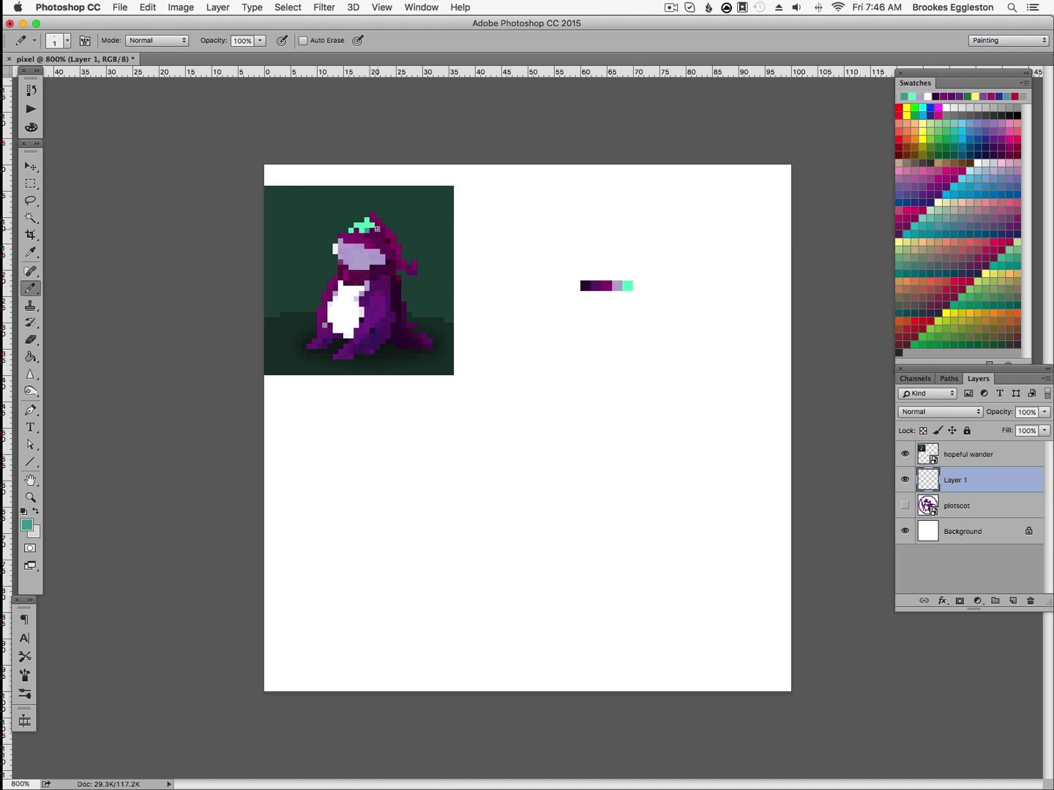
left_click(638, 285)
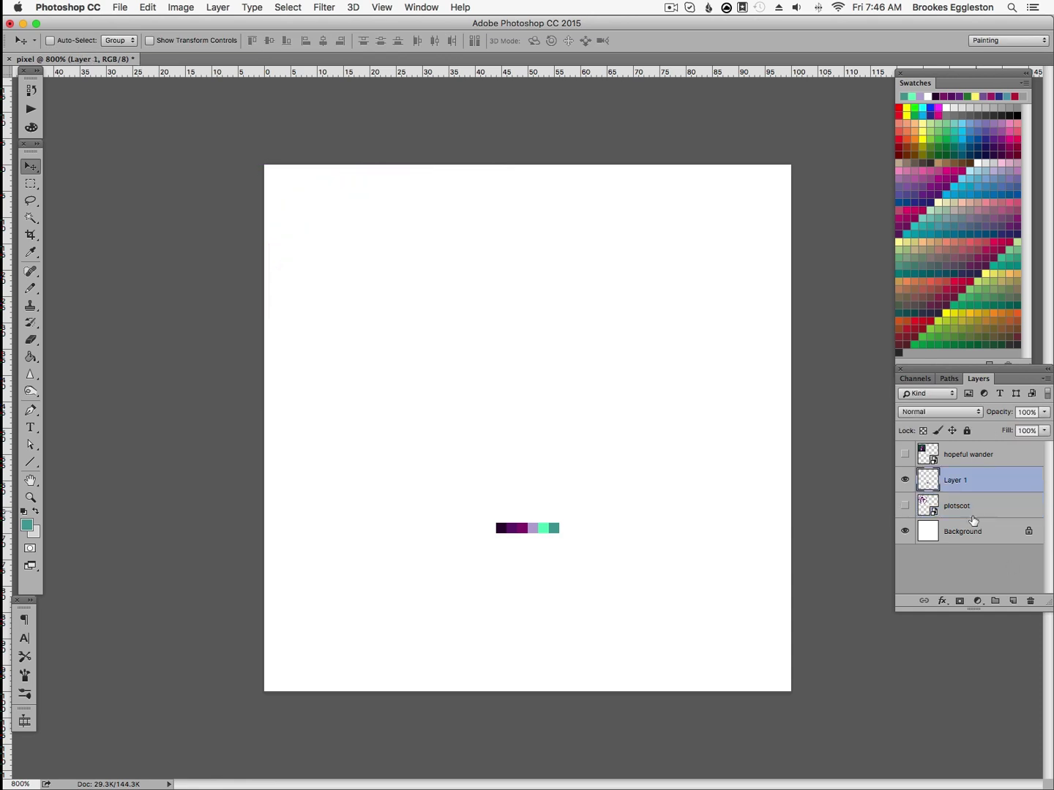
Outline the new character's head and body with the Pencil, redoing stray strokes, and fill the shape with dark purple
key("b")
mouse_move(523, 329)
left_mouse_down()
mouse_move(475, 306)
mouse_move(521, 312)
mouse_move(517, 351)
left_mouse_up()
key("ctrl+z")
mouse_move(483, 334)
left_mouse_down()
mouse_move(529, 318)
mouse_move(484, 295)
mouse_move(446, 326)
mouse_move(486, 294)
mouse_move(470, 424)
left_mouse_up()
key("super+z")
mouse_move(471, 346)
left_mouse_down()
mouse_move(469, 424)
mouse_move(542, 382)
mouse_move(484, 365)
mouse_move(456, 373)
mouse_move(450, 407)
left_mouse_up()
key("g")
left_click(509, 395)
Draw the character's raised arm and thumbs-up hand in dark purple and clean up its edges
key("b")
left_click_drag(570, 327, 563, 340)
mouse_move(554, 382)
left_mouse_down()
mouse_move(584, 329)
mouse_move(589, 362)
mouse_move(563, 366)
left_mouse_up()
key("e")
key("b")
Sample near-black purple from the palette and paint a collar across the character's neck
left_click(532, 526, "alt")
left_click(503, 528, "alt")
mouse_move(472, 342)
left_mouse_down()
mouse_move(541, 347)
mouse_move(489, 377)
mouse_move(538, 385)
mouse_move(501, 379)
mouse_move(512, 435)
mouse_move(476, 465)
mouse_move(472, 440)
left_mouse_up()
left_click(540, 342)
Sample lavender from the palette and paint the character's belly and raised palm, refining the belly's edge with dark purple
left_click(534, 527, "alt")
left_click(491, 438, "alt")
left_click_drag(534, 439, 527, 463)
Erase the stray pixels around the lowered arm and redraw it in dark purple, angled away from the body
key("e")
key("b")
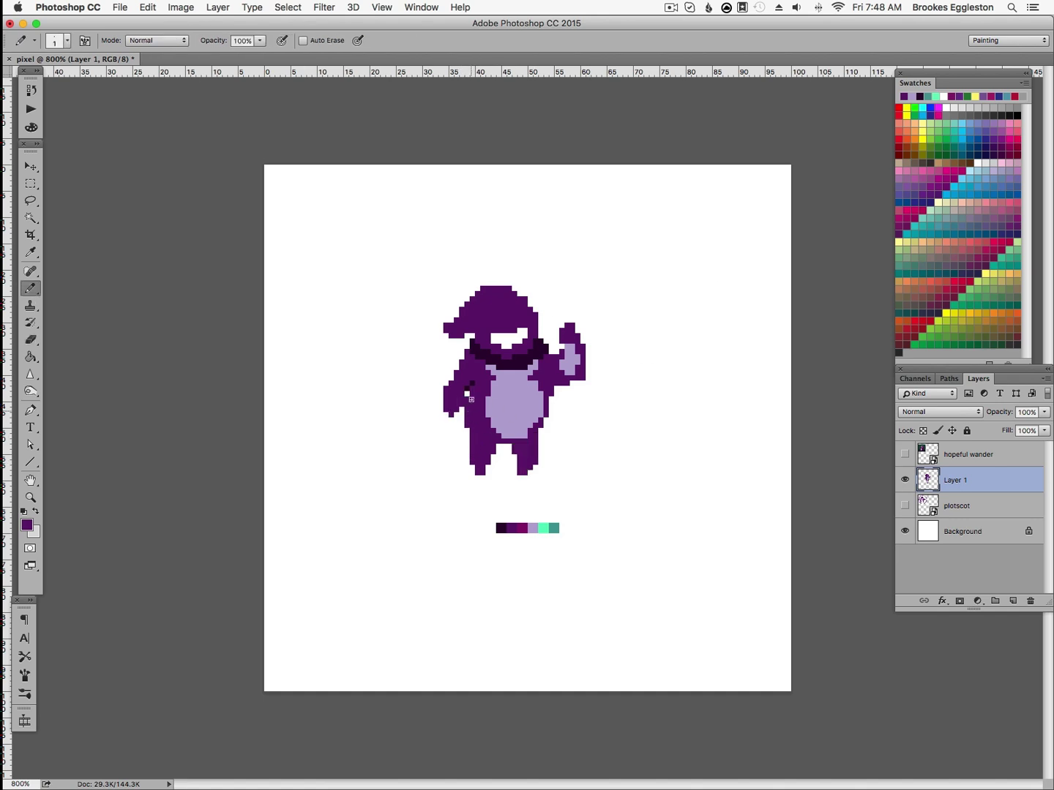
key("e")
mouse_move(459, 406)
left_mouse_down()
mouse_move(459, 366)
mouse_move(445, 379)
mouse_move(460, 366)
mouse_move(438, 396)
left_mouse_up()
key("b")
key("super+z")
Sample mint green from the palette and draw a small star on the hat, correcting its points with sampled colors
left_click(545, 529, "alt")
mouse_move(512, 298)
left_mouse_down()
mouse_move(512, 318)
mouse_move(523, 309)
left_mouse_up()
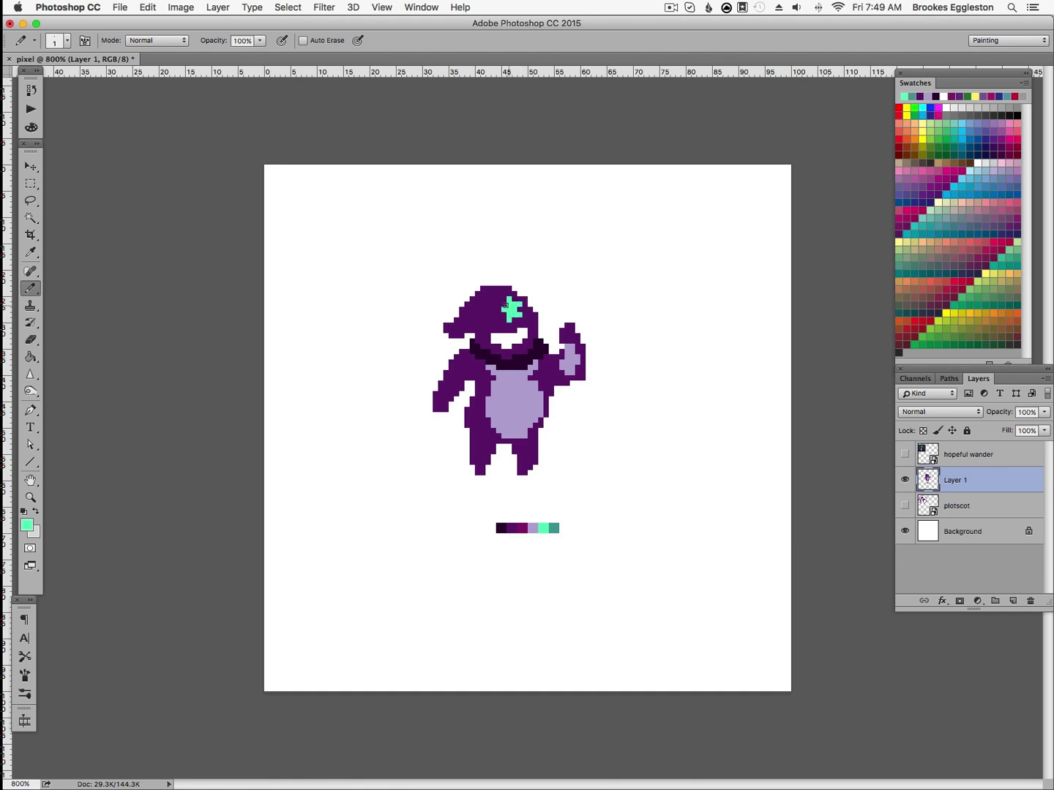
left_click(515, 320, "alt")
left_click(514, 317)
left_click(511, 320, "alt")
left_click(526, 306, "alt")
left_click(515, 305)
key("super+z")
Paint the character's face lavender and shape a jagged dark purple fringe beneath the hat
left_click(524, 370, "alt")
mouse_move(523, 339)
left_mouse_down()
mouse_move(505, 340)
mouse_move(535, 333)
mouse_move(529, 322)
mouse_move(488, 340)
left_mouse_up()
left_click(525, 314, "alt")
left_click(528, 322)
left_click(523, 339, "alt")
left_click(515, 326, "alt")
left_click(510, 338, "alt")
left_click(489, 334, "alt")
left_click(494, 338)
left_click(498, 337, "alt")
Add a new layer beneath the character layer and paint a ragged near-black purple cape on it
left_click(510, 362, "alt")
left_click(1012, 601)
left_click_drag(956, 480, 955, 518)
mouse_move(441, 414)
left_mouse_down()
mouse_move(450, 445)
mouse_move(452, 421)
left_mouse_up()
mouse_move(550, 400)
left_mouse_down()
mouse_move(563, 452)
mouse_move(568, 427)
left_mouse_up()
mouse_move(508, 447)
left_mouse_down()
mouse_move(504, 456)
mouse_move(505, 445)
left_mouse_up()
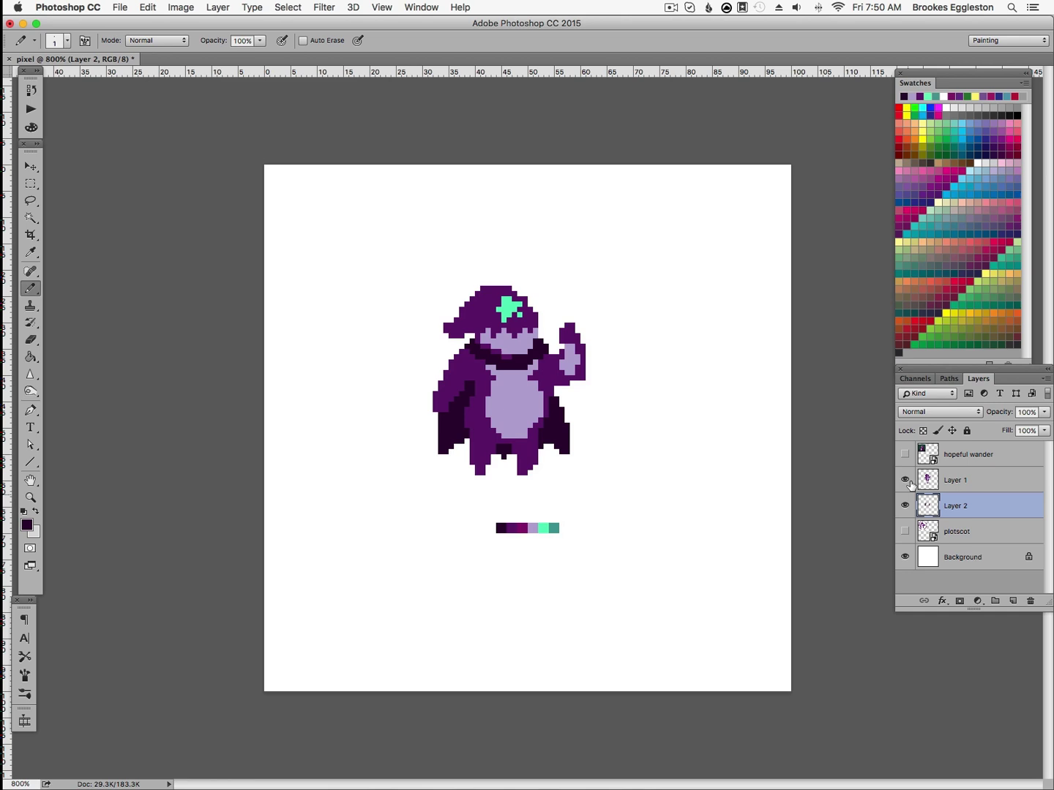
Move the palette row on Layer 1 a few pixels to the left beneath the character
left_click(933, 486)
key("v")
mouse_move(552, 535)
left_mouse_down()
mouse_move(522, 537)
mouse_move(532, 536)
left_mouse_up()
On a new layer above the character, draw a 3 px diagonal staff line from the hat past the raised hand
left_click(1012, 601)
key("super+d")
key("u")
left_click_drag(497, 299, 614, 381)
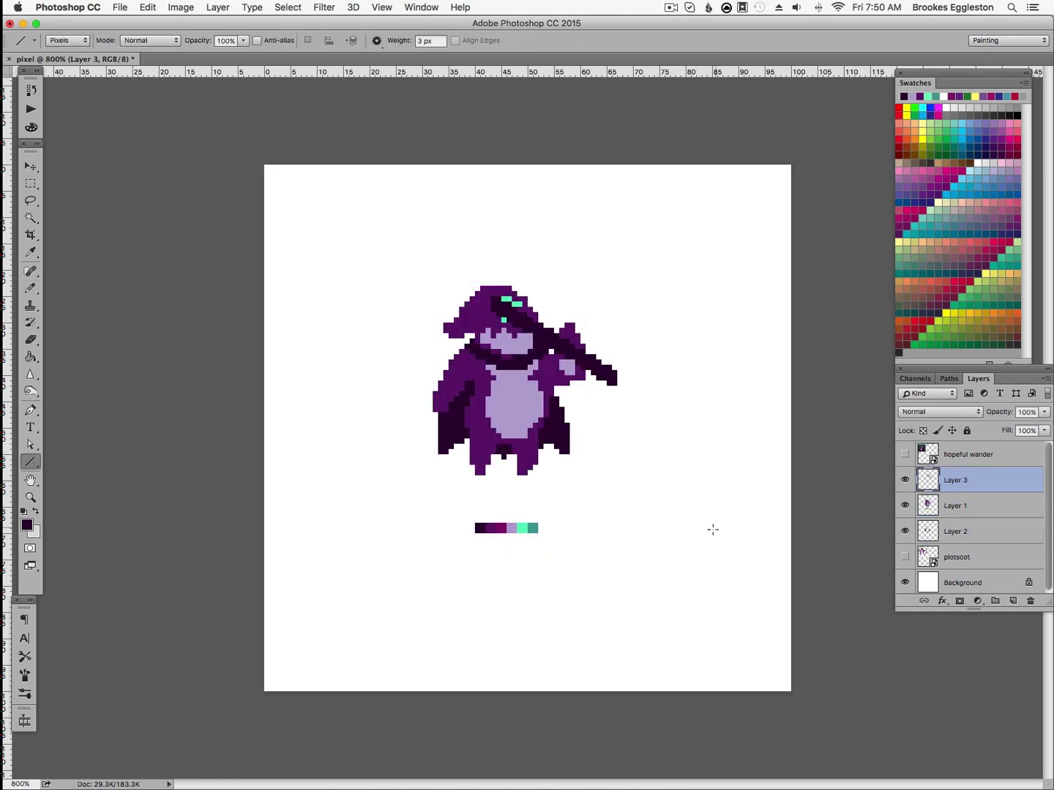
Recolor the staff line to the palette's magenta and sample that magenta as the foreground color
key("super+u")
left_click_drag(682, 334, 705, 333)
left_click_drag(681, 405, 708, 405)
left_click(830, 260)
key("i")
left_click(501, 529)
left_click_drag(958, 480, 966, 516)
key("super+z")
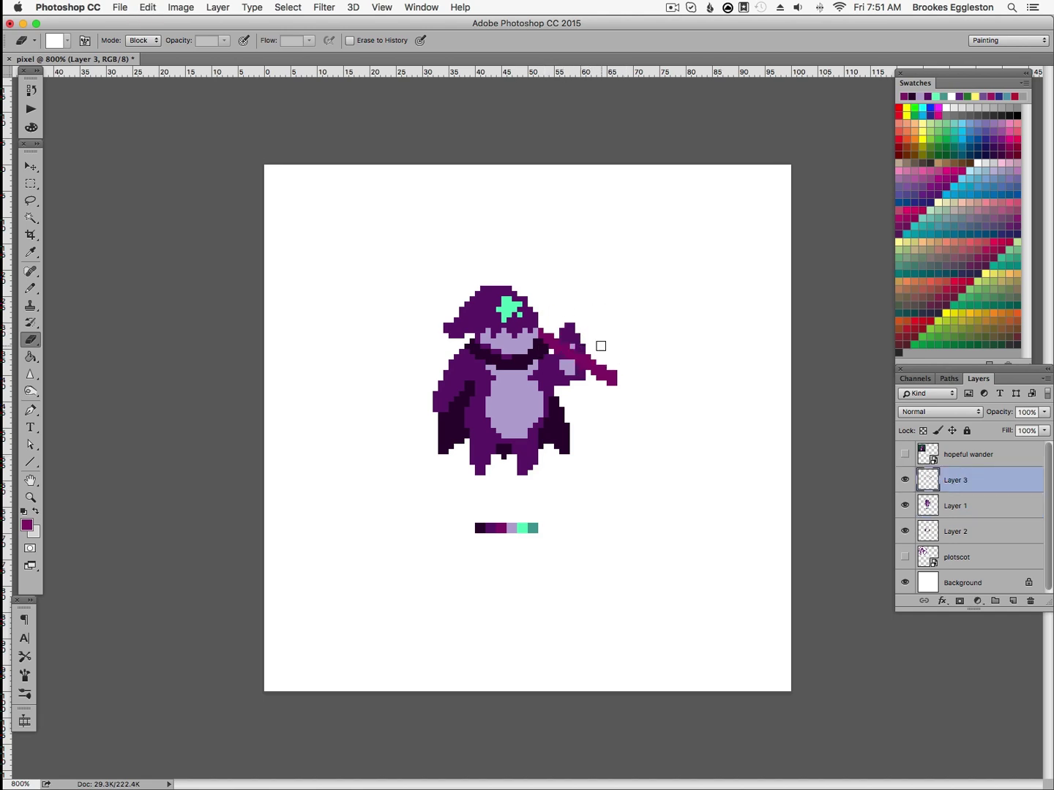
Flip the canvas horizontally and erase the tip of the staff's lower end
left_click(182, 8)
mouse_move(220, 142)
left_click(360, 204)
left_click(438, 377)
Draw the staff's upper end behind the head on Layer 2 with a 3 px magenta line, and flip the canvas back
key("u")
left_click(968, 533)
key("super+z")
left_click_drag(558, 311, 631, 269)
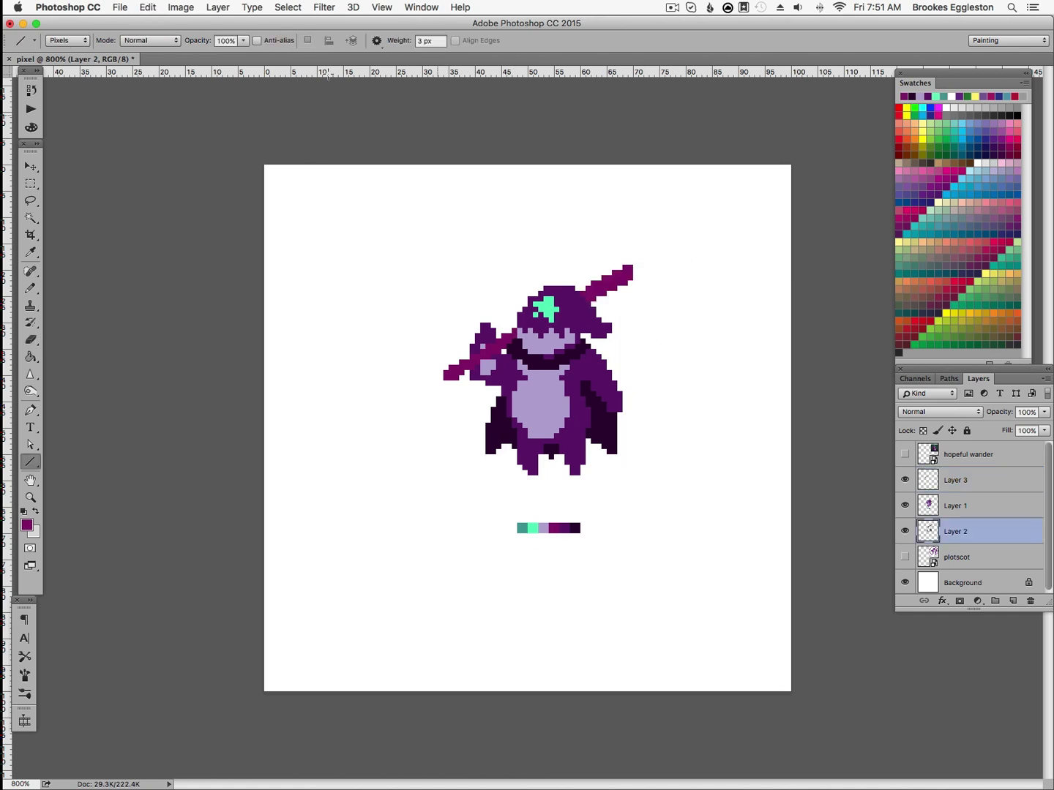
left_click(182, 8)
left_click(360, 203)
Sample mint green from the hat's star and touch up the star's points with the Pencil
left_click(517, 310, "alt")
key("b")
left_click(524, 315)
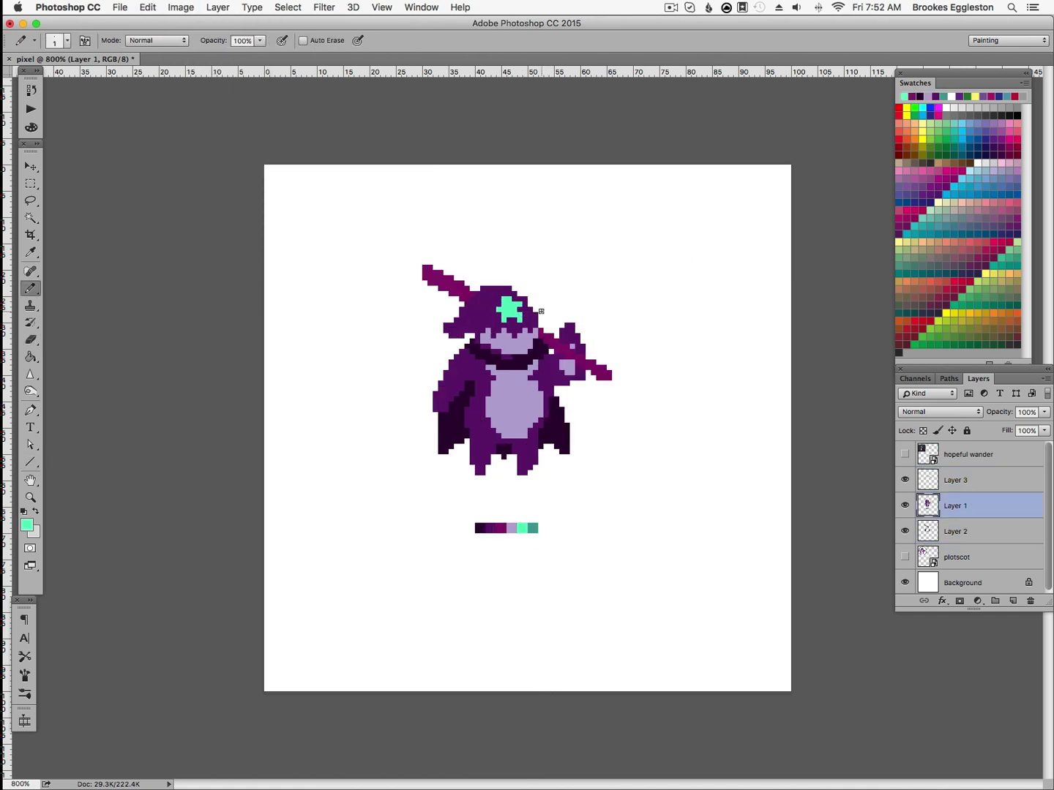
key("z")
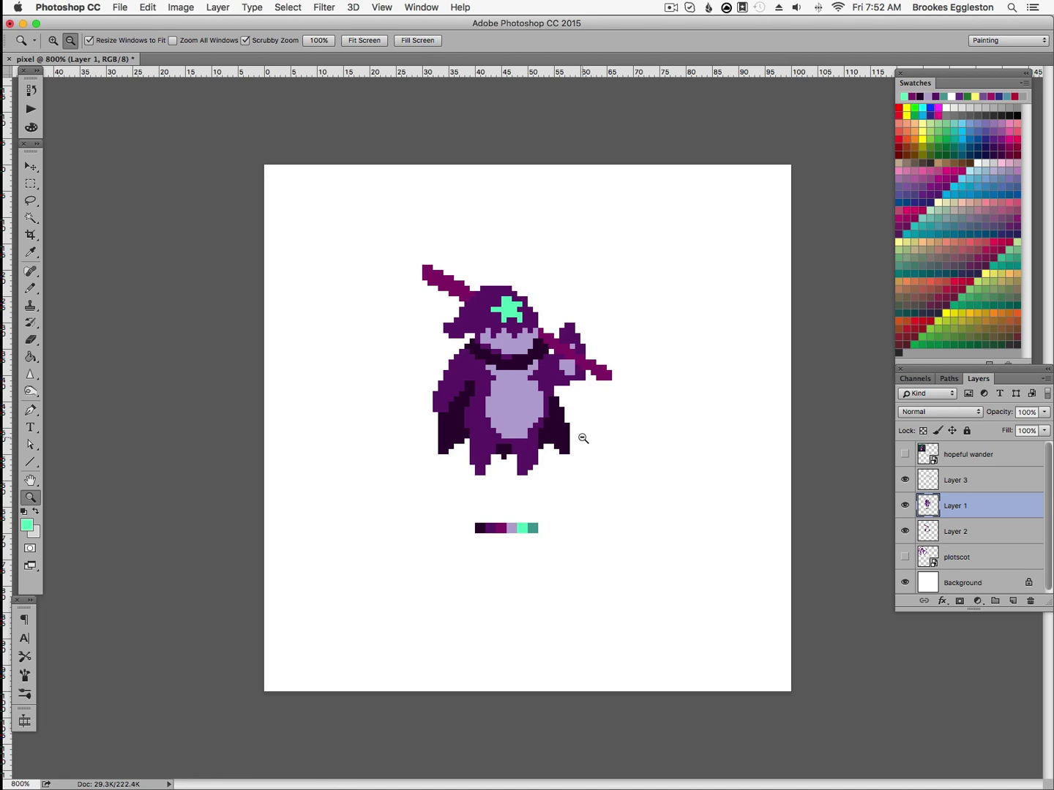
left_click_drag(583, 436, 736, 433)
Fill a new layer beneath the character with teal sampled from the palette, and select Layers 1, 2 and 3
left_click(421, 7)
left_click(1013, 600)
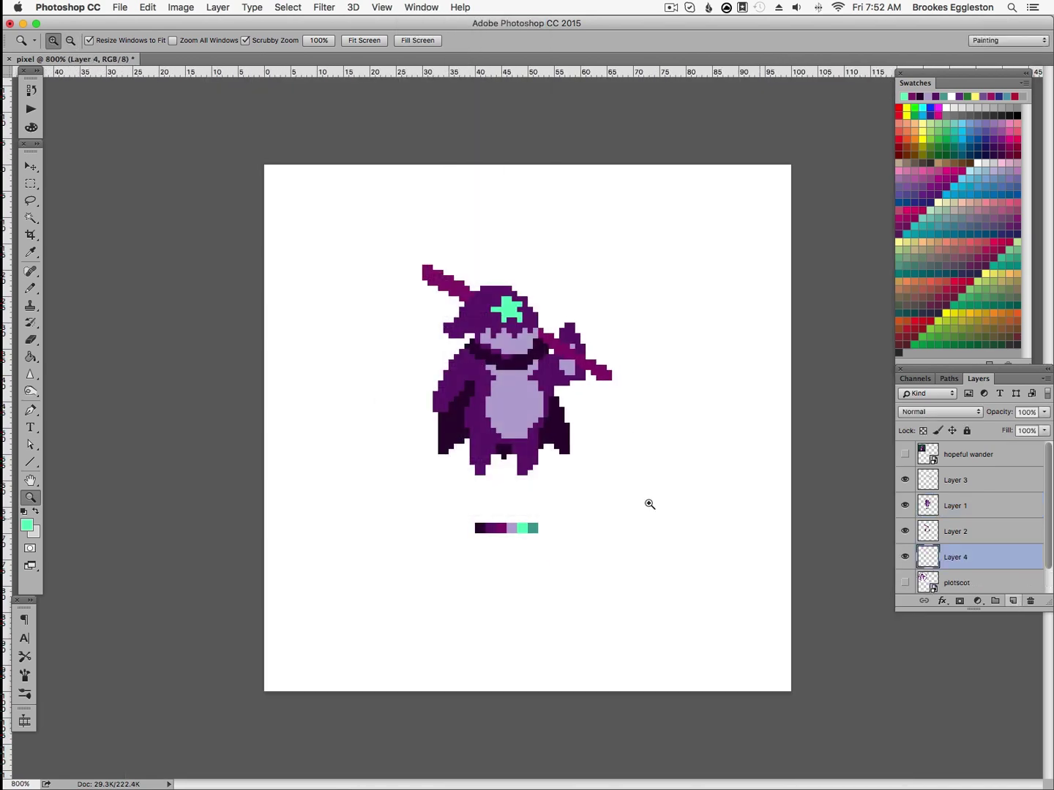
key("g")
left_click(533, 527, "alt")
left_click(597, 520)
left_click(970, 531)
left_click(969, 479, "shift")
key("super+t")
left_click_drag(612, 264, 676, 190)
key("Escape")
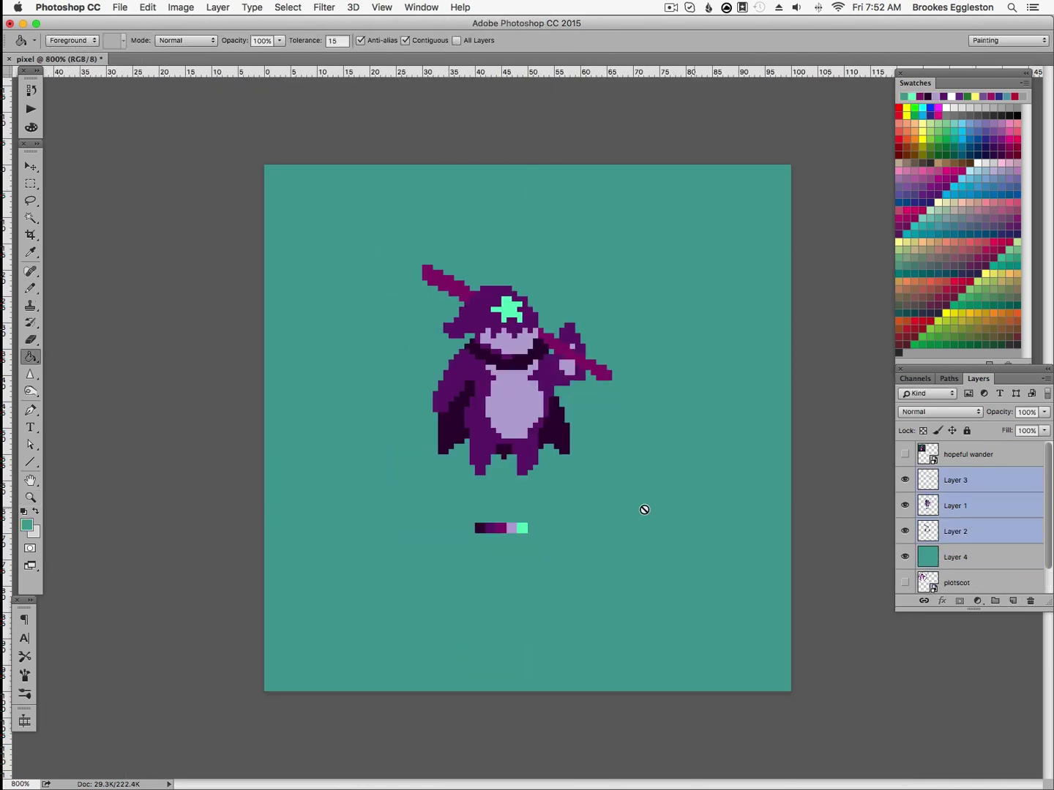
Move the selected artwork slightly down and right, and crop the canvas around it to about 66 × 66 pixels
key("v")
left_click_drag(645, 511, 655, 544)
key("c")
left_click_drag(790, 691, 681, 620)
key("Return")
key("z")
left_click(680, 621)
Delete the plotscot layer and add a new layer clipped to Layer 1
left_click(955, 480)
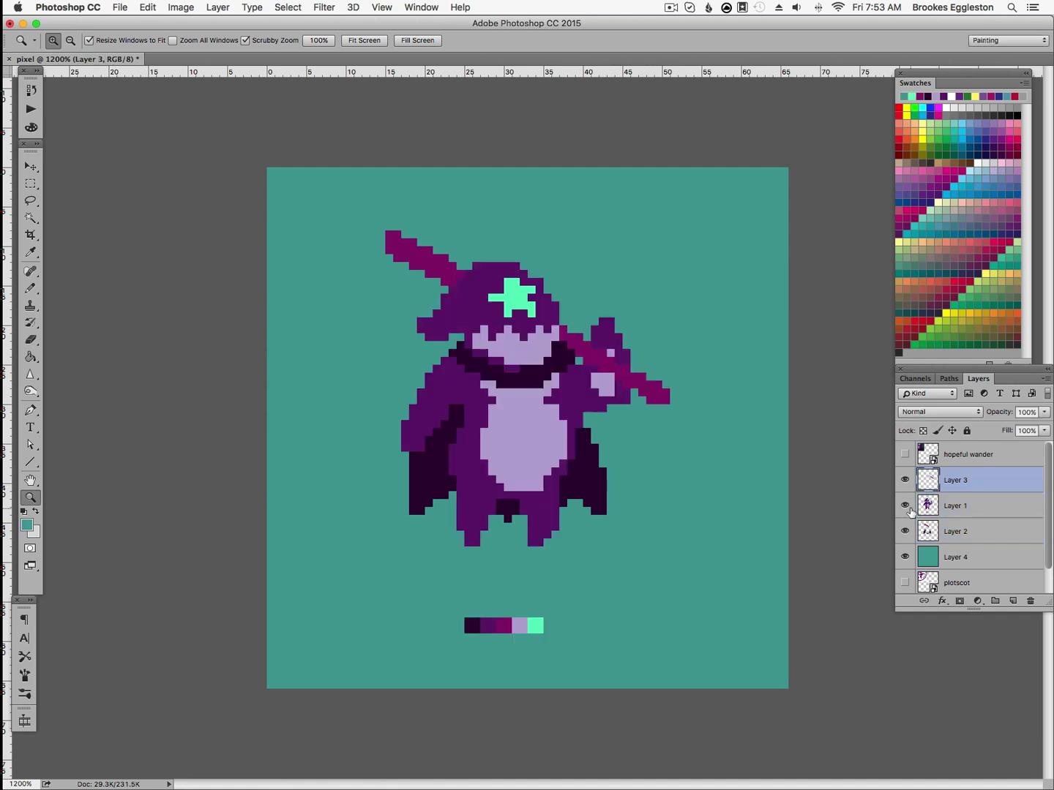
left_click(945, 583)
key("BackSpace")
left_click(955, 506)
left_click(1013, 601)
left_click(958, 518, "alt")
Paint near-black purple shading along the shadow side of the hat, face, arms, body and legs on the clipped layer
key("b")
left_click(561, 355, "alt")
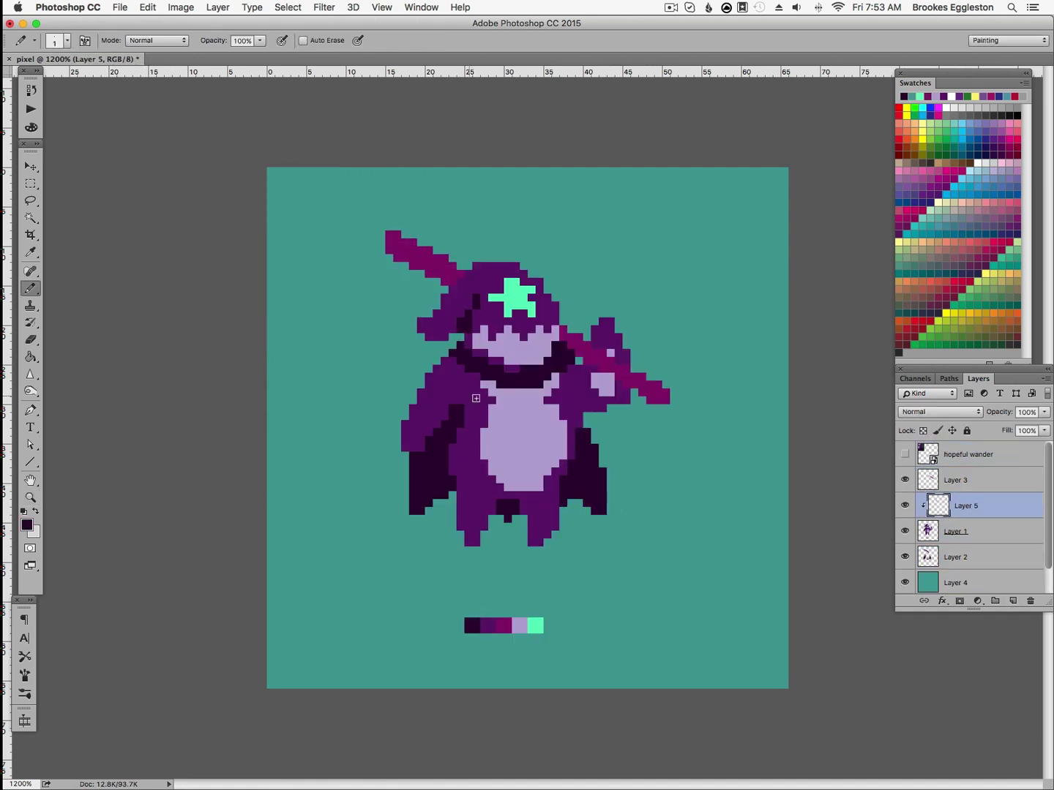
mouse_move(475, 398)
left_mouse_down()
mouse_move(450, 408)
mouse_move(462, 487)
left_mouse_up()
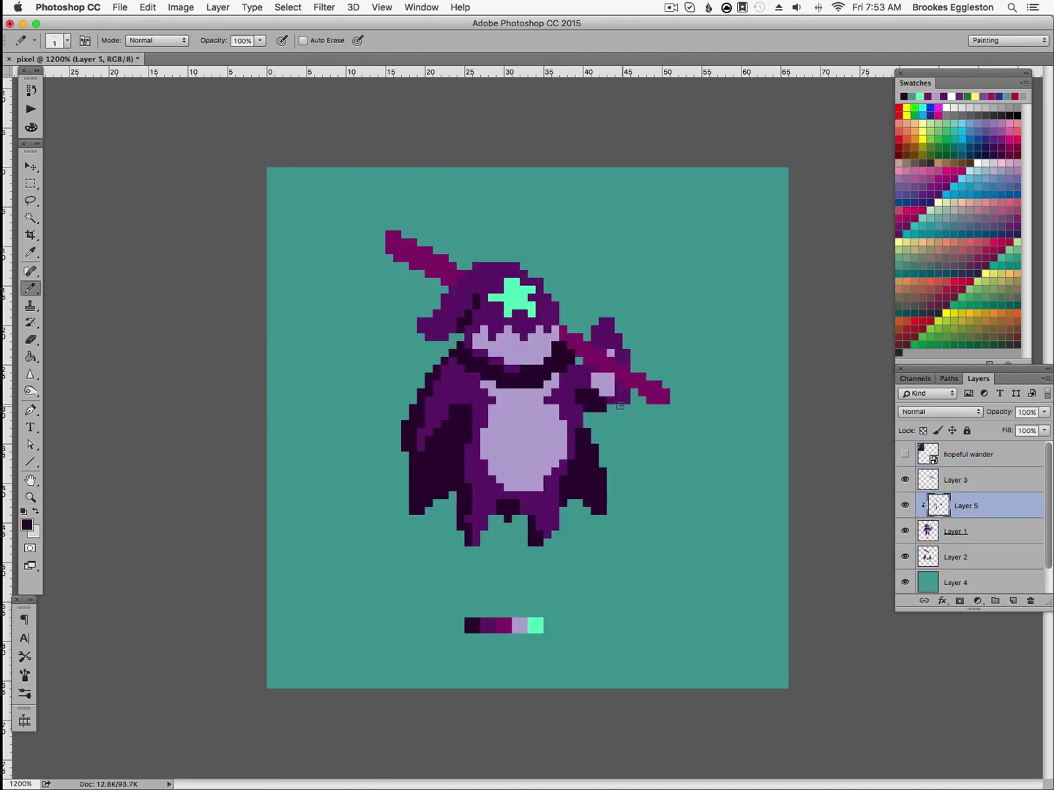
mouse_move(478, 325)
left_mouse_down()
mouse_move(485, 349)
mouse_move(515, 366)
left_mouse_up()
left_click_drag(484, 410, 489, 505)
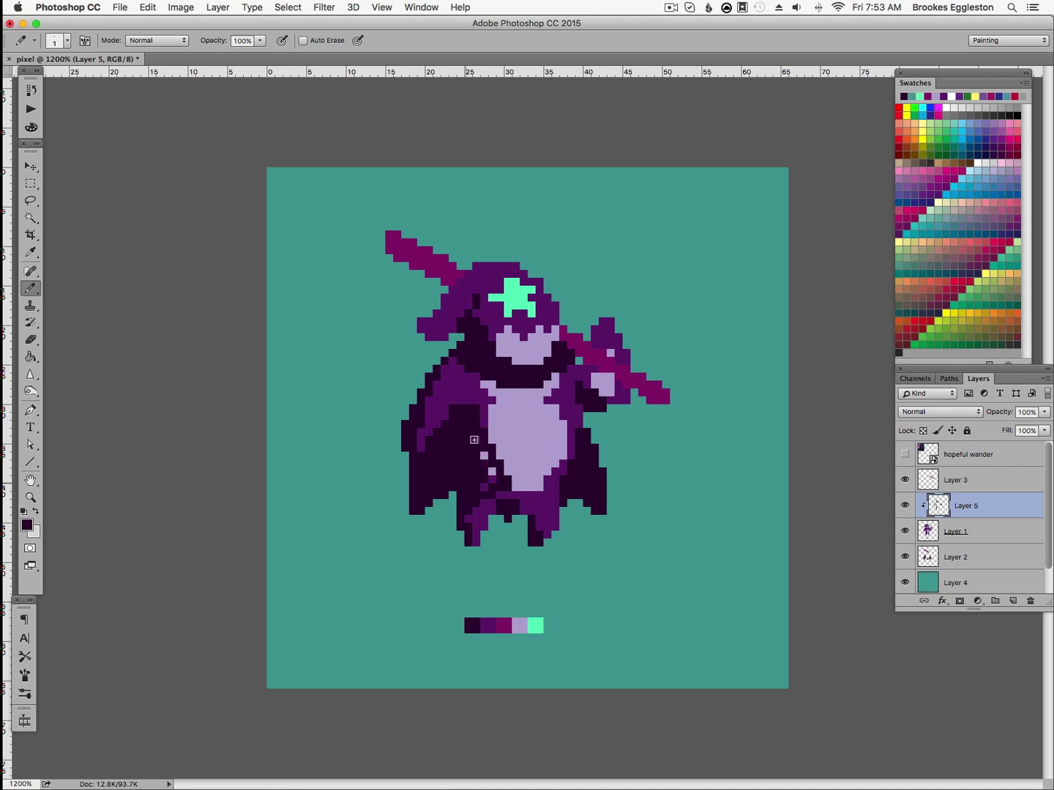
Set the shading layer's opacity to 30% and erase the shading that spills onto the lavender belly
key("e")
key("v")
key("5")
key("2")
key("3")
key("e")
left_click_drag(484, 439, 481, 465)
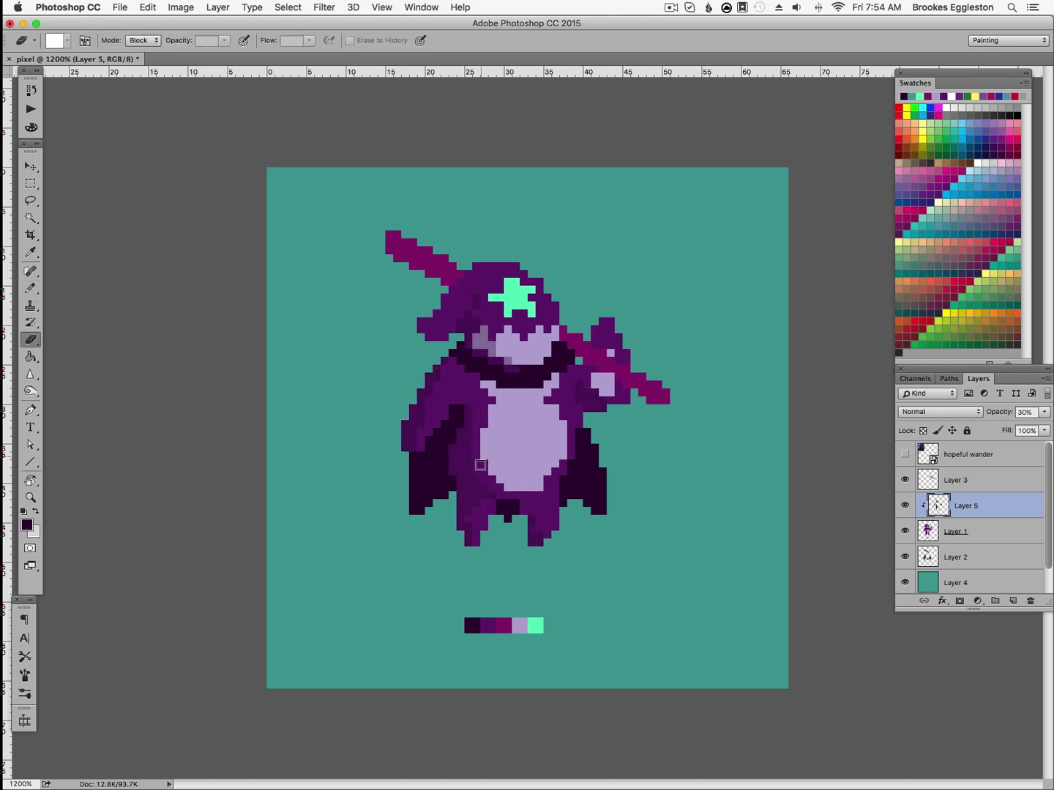
Merge the shading, character, staff and cape layers into Layer 2, and toggle its visibility to check the merge
key("super+e")
left_click(933, 485)
key("super+e")
key("super+e")
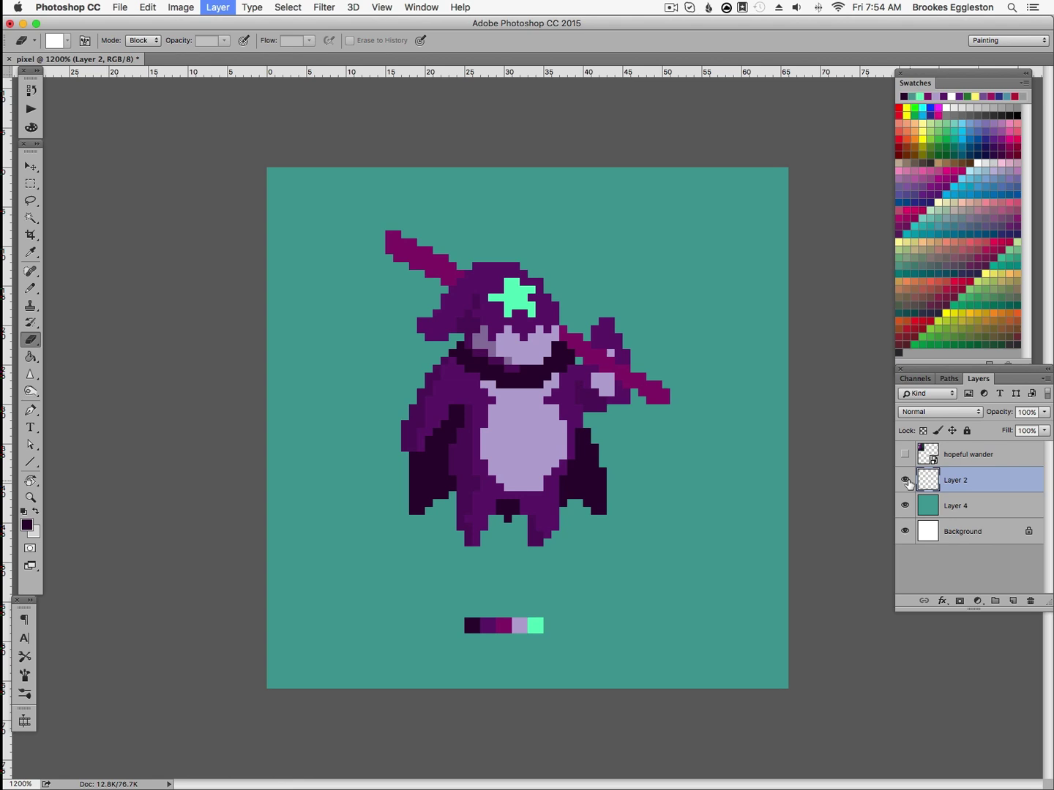
left_click(904, 480)
left_click(905, 480)
Open the Timeline and create a frame animation
key("Tab")
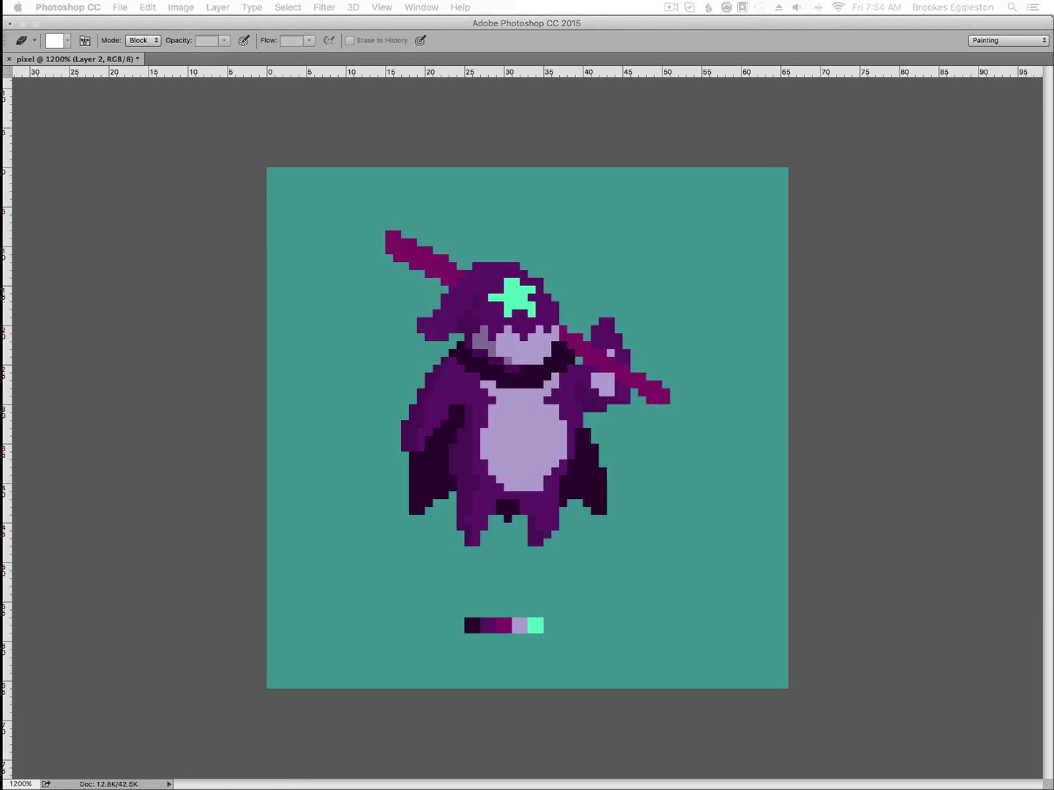
key("Tab")
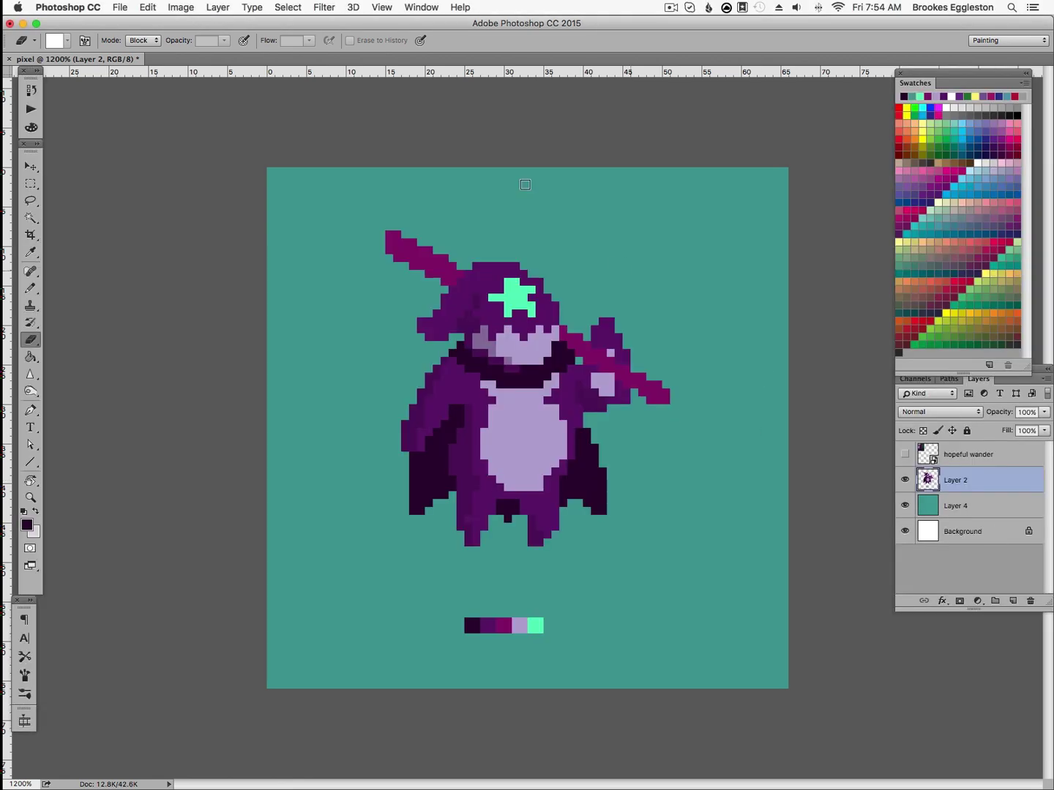
left_click(421, 10)
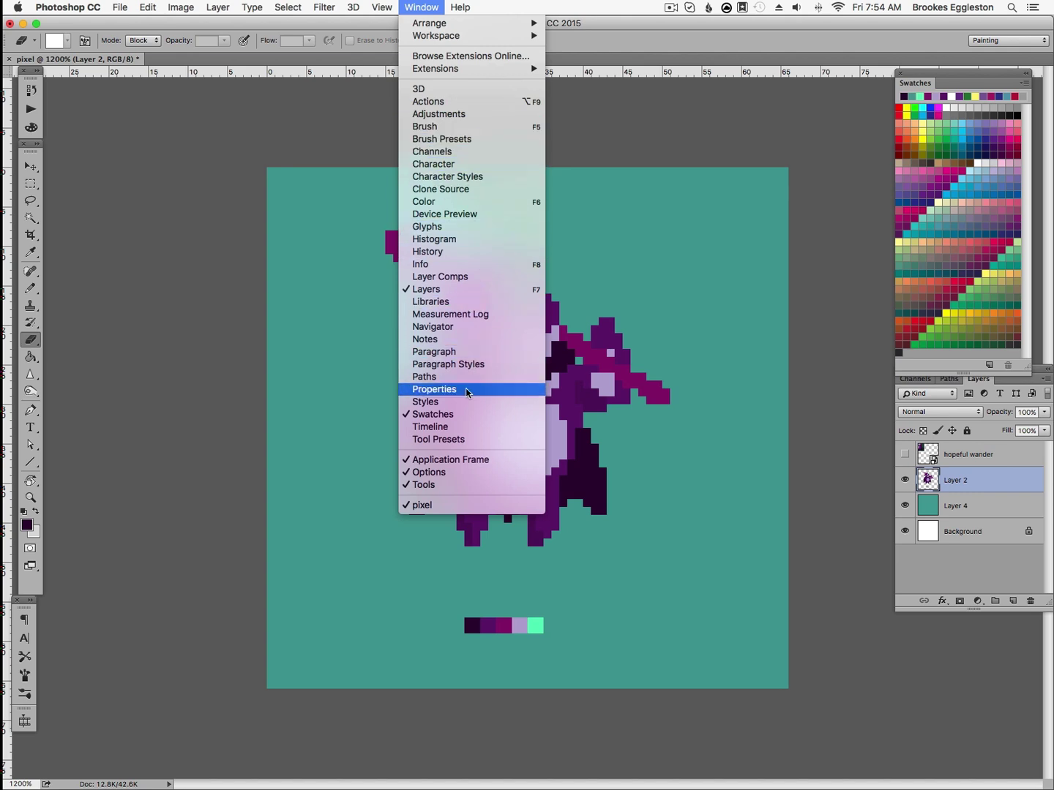
left_click(553, 455)
left_click(383, 710)
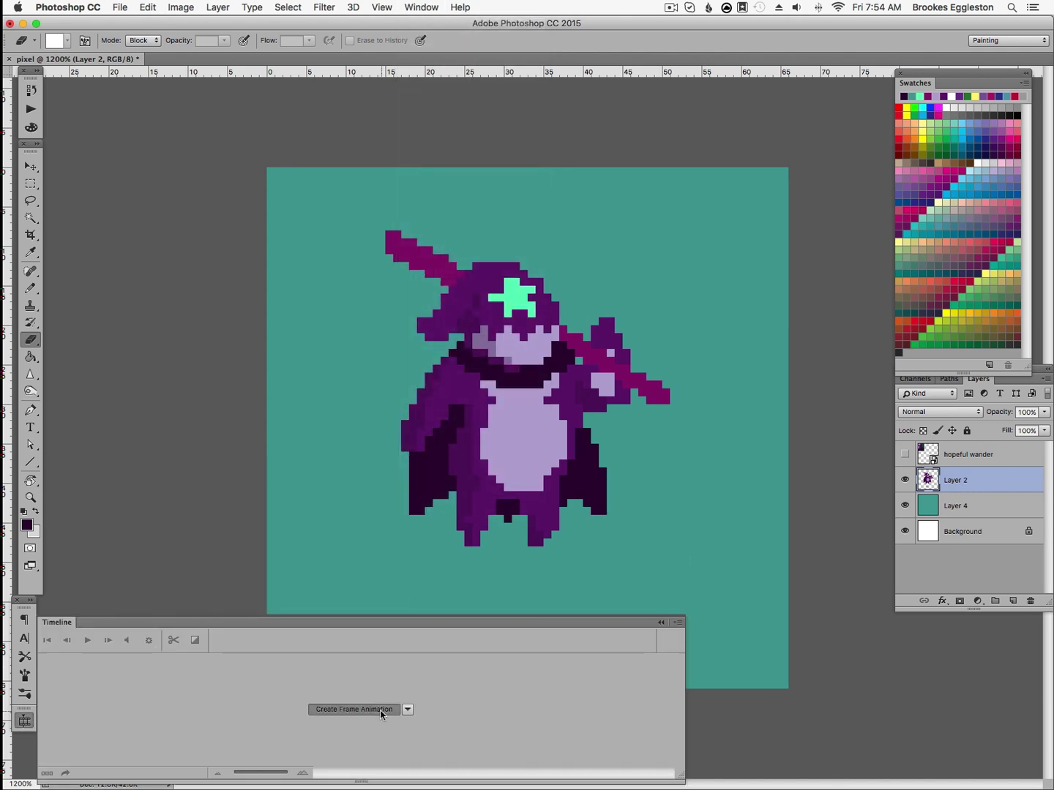
mouse_move(634, 710)
left_mouse_down()
mouse_move(673, 702)
mouse_move(631, 709)
left_mouse_up()
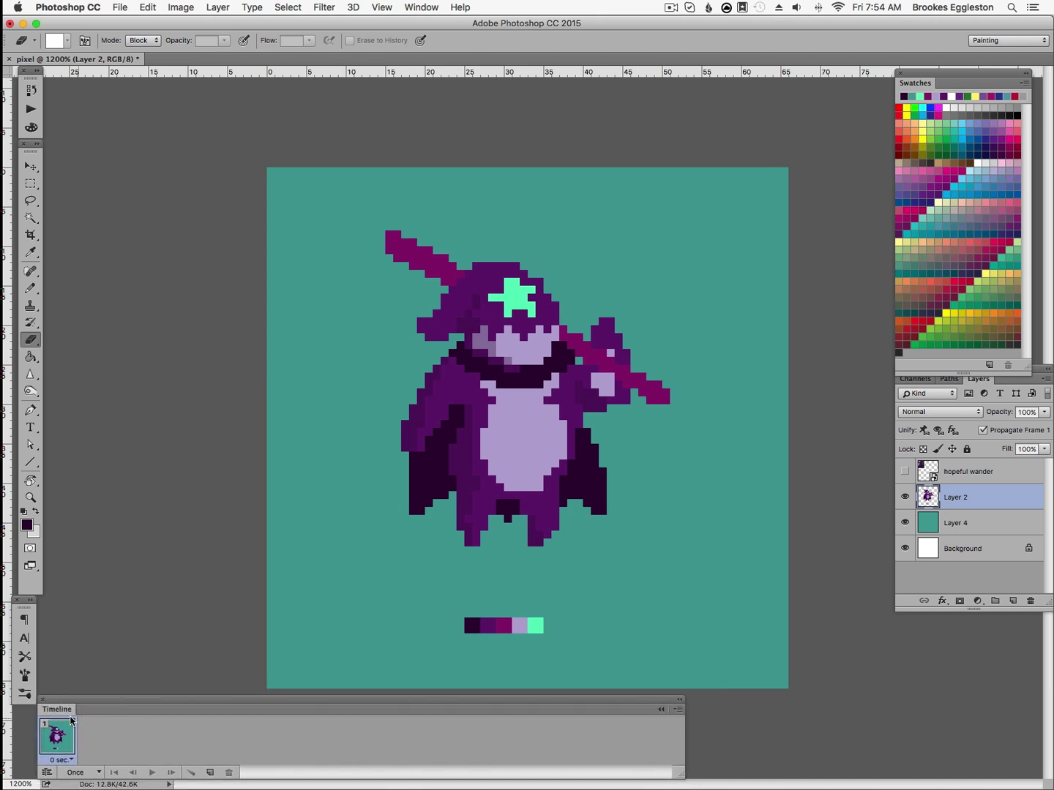
Undock the Timeline panel and place it beneath the character so the artwork stays clear
left_click_drag(412, 707, 537, 671)
left_click_drag(806, 738, 886, 775)
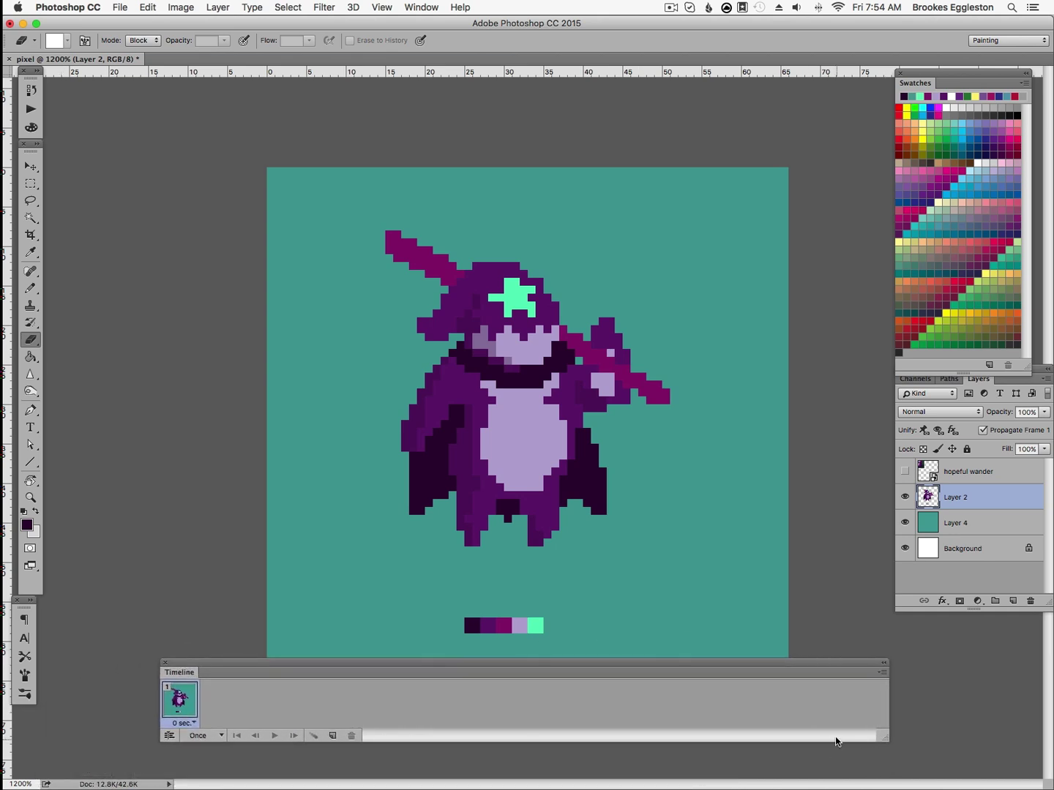
left_click_drag(762, 666, 752, 690)
Set Layer 2's opacity to 50% and add a new layer above it for drawing over the faded character
key("v")
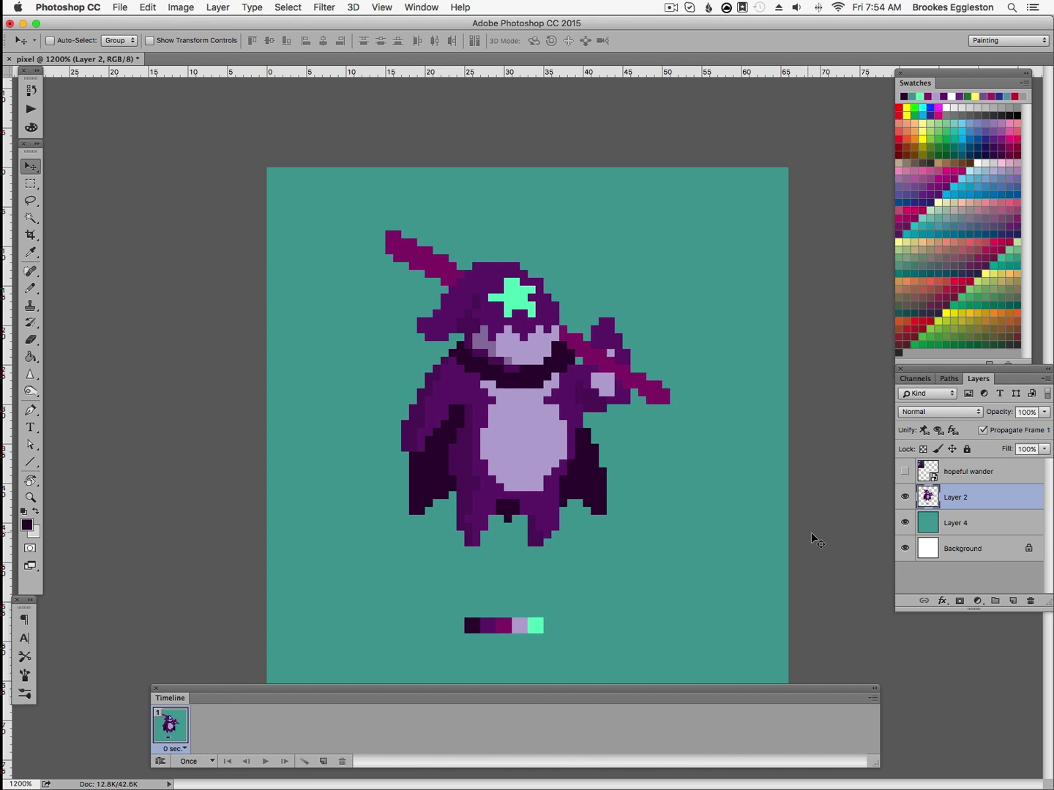
key("5")
left_click(1012, 601)
key("b")
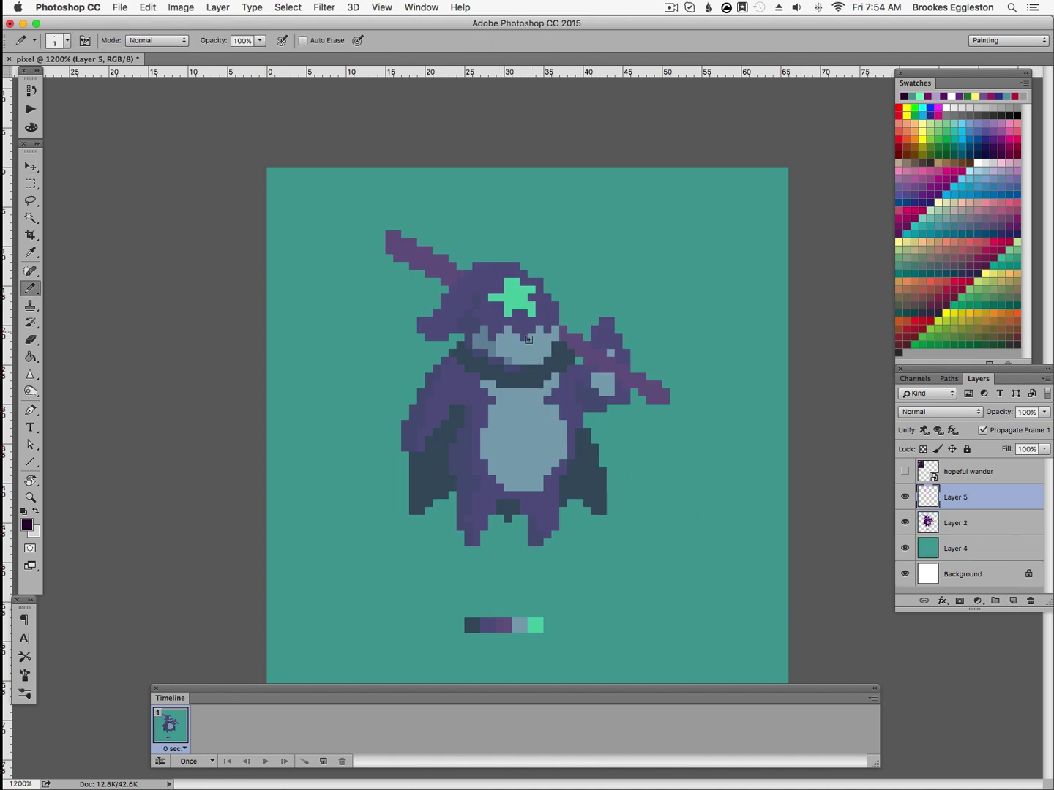
left_click_drag(529, 340, 512, 512)
key("super+z")
mouse_move(1044, 411)
left_mouse_down()
mouse_move(1015, 432)
mouse_move(1039, 418)
left_mouse_up()
mouse_move(502, 314)
left_mouse_down()
mouse_move(549, 399)
mouse_move(429, 330)
mouse_move(507, 447)
left_mouse_up()
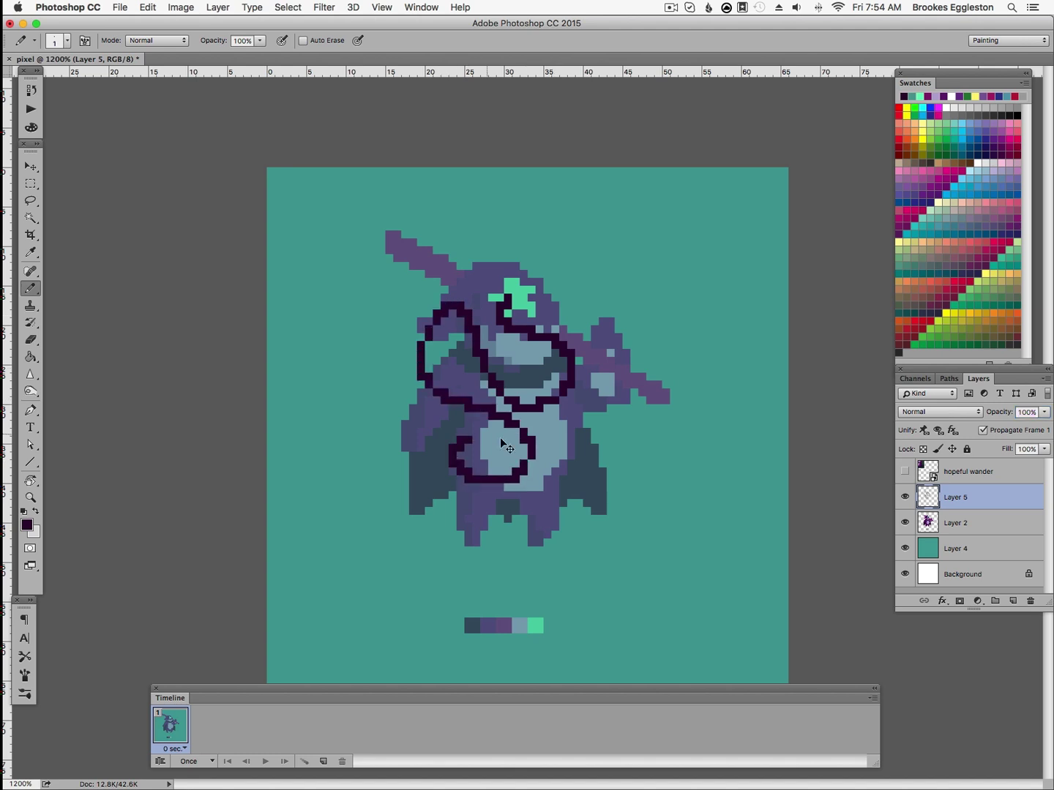
key("super+z")
key("Tab")
key("Tab")
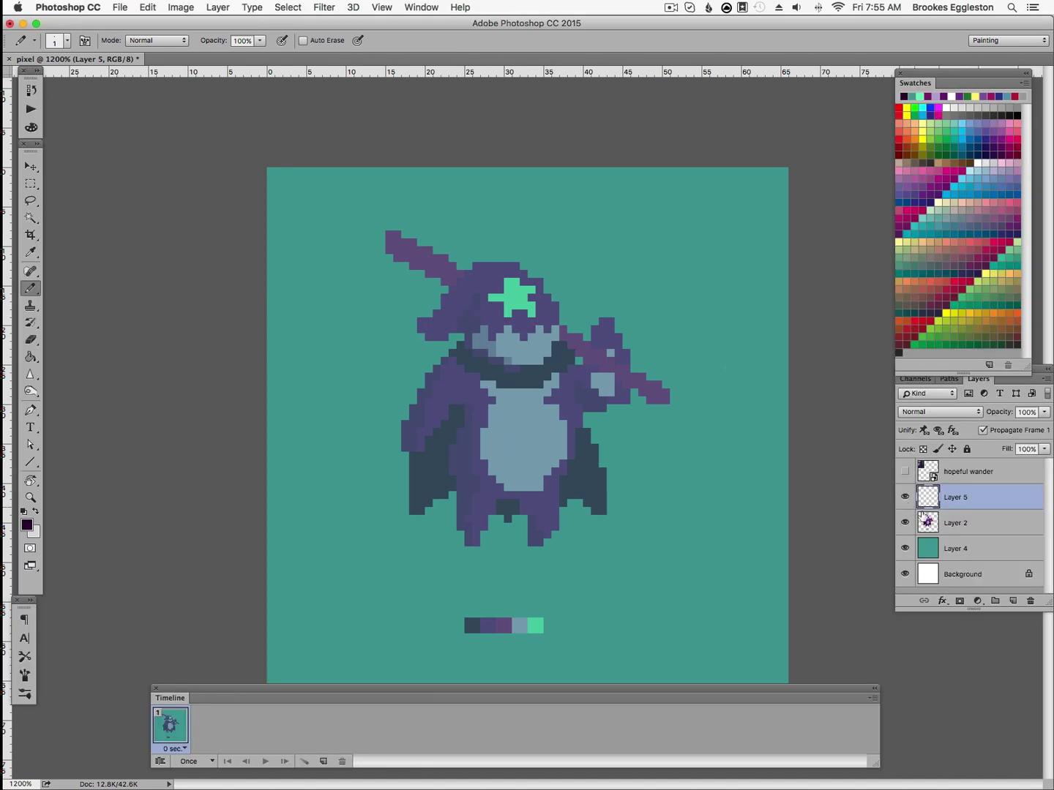
Duplicate Layer 2 and set both the original and the copy to 100% opacity
left_click(965, 521)
right_click(983, 527)
left_click(906, 292)
key("Return")
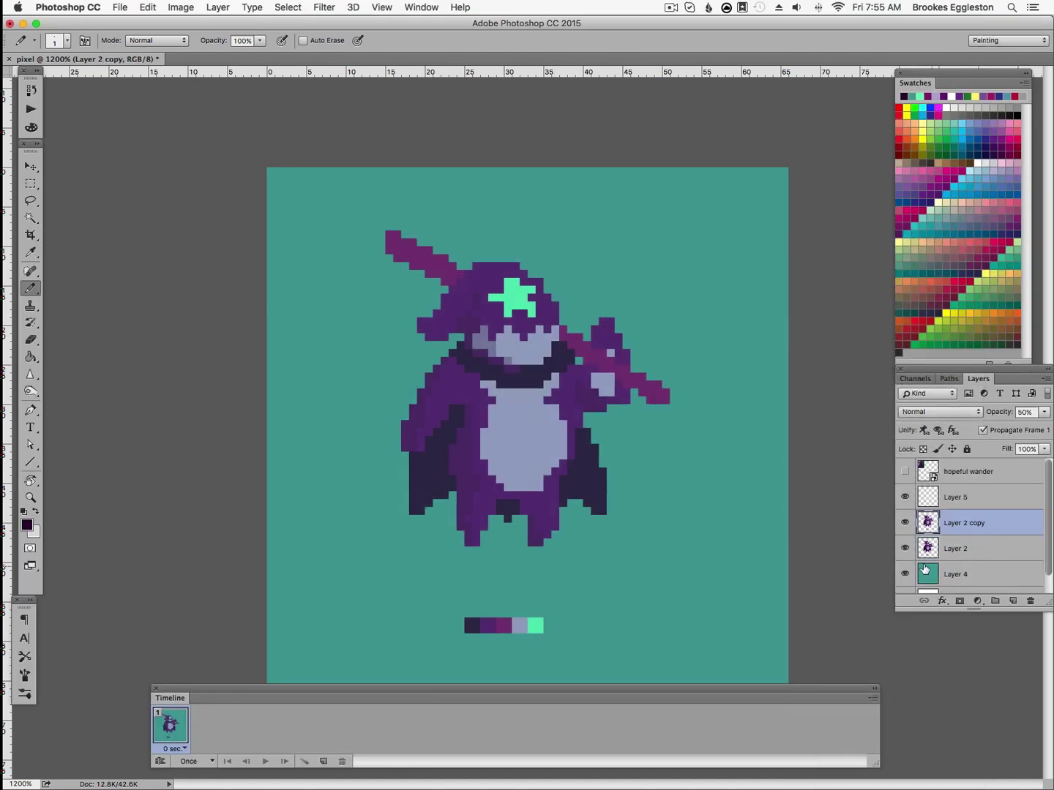
key("v")
left_click(952, 552)
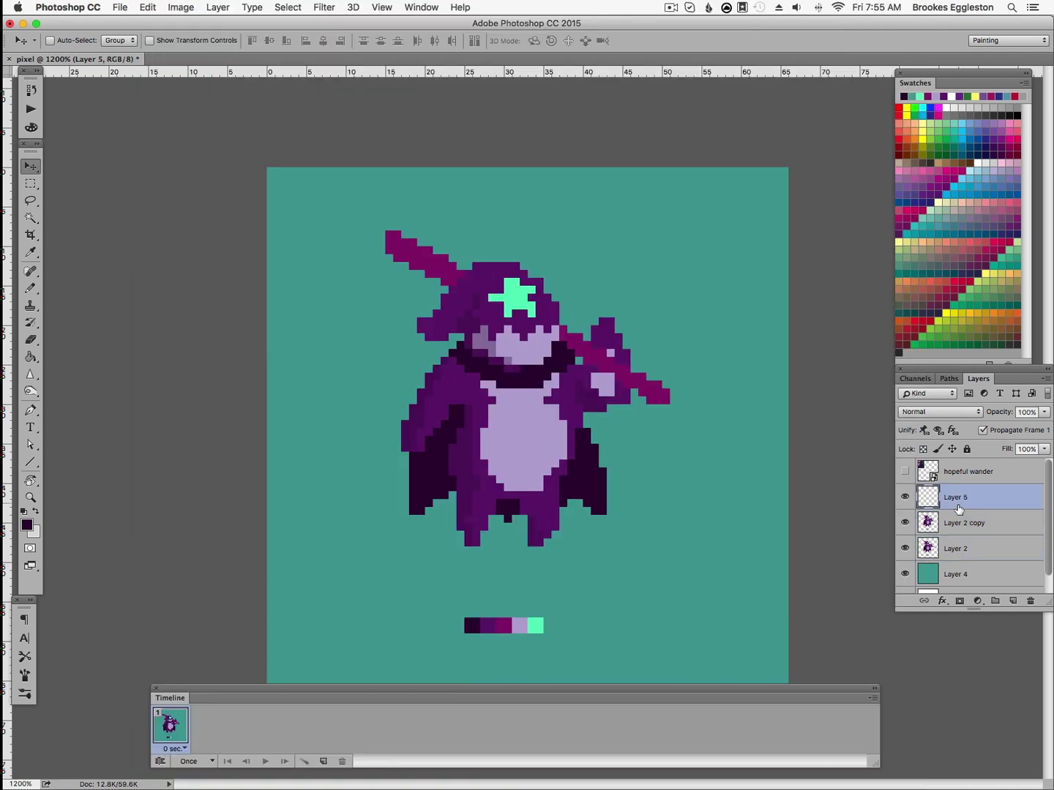
Clean up the layer stack by deleting Layer 5 and hopeful wander and merging teal Layer 4 into the Background
key("Delete")
key("Delete")
left_click(959, 529)
key("Delete")
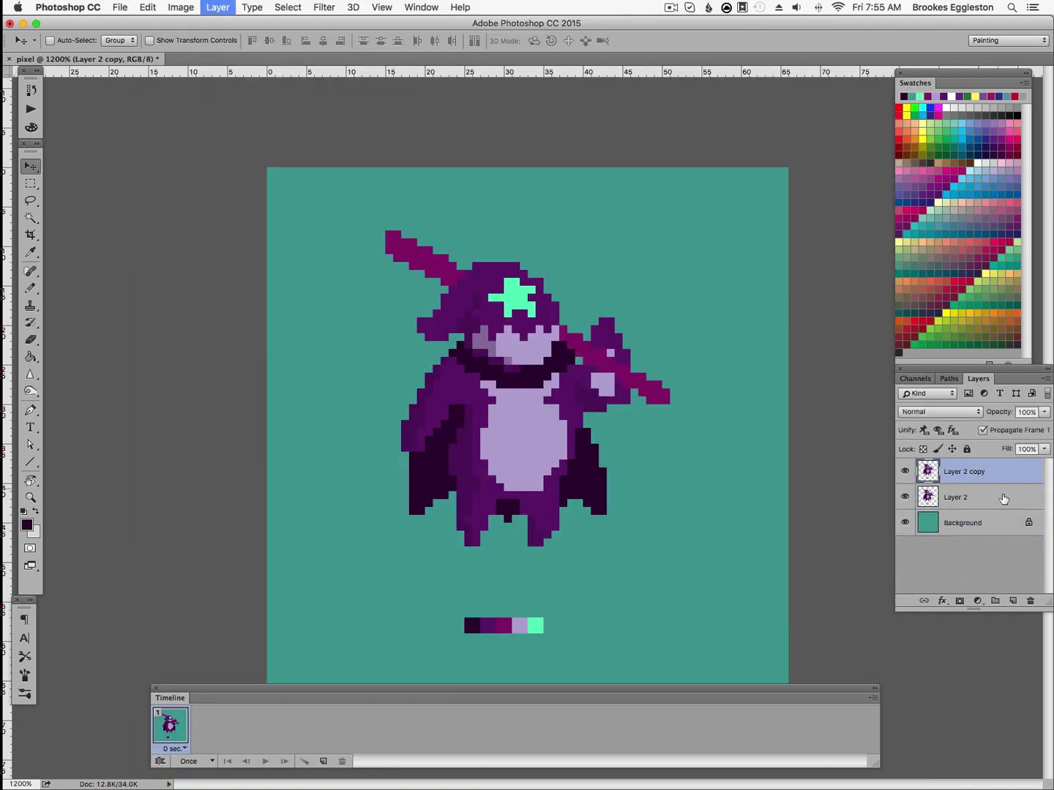
Select the character's upper body on Layer 2 copy and try nudging it vertically by one pixel
key("m")
left_click_drag(323, 192, 701, 463)
key("v")
left_click(696, 456)
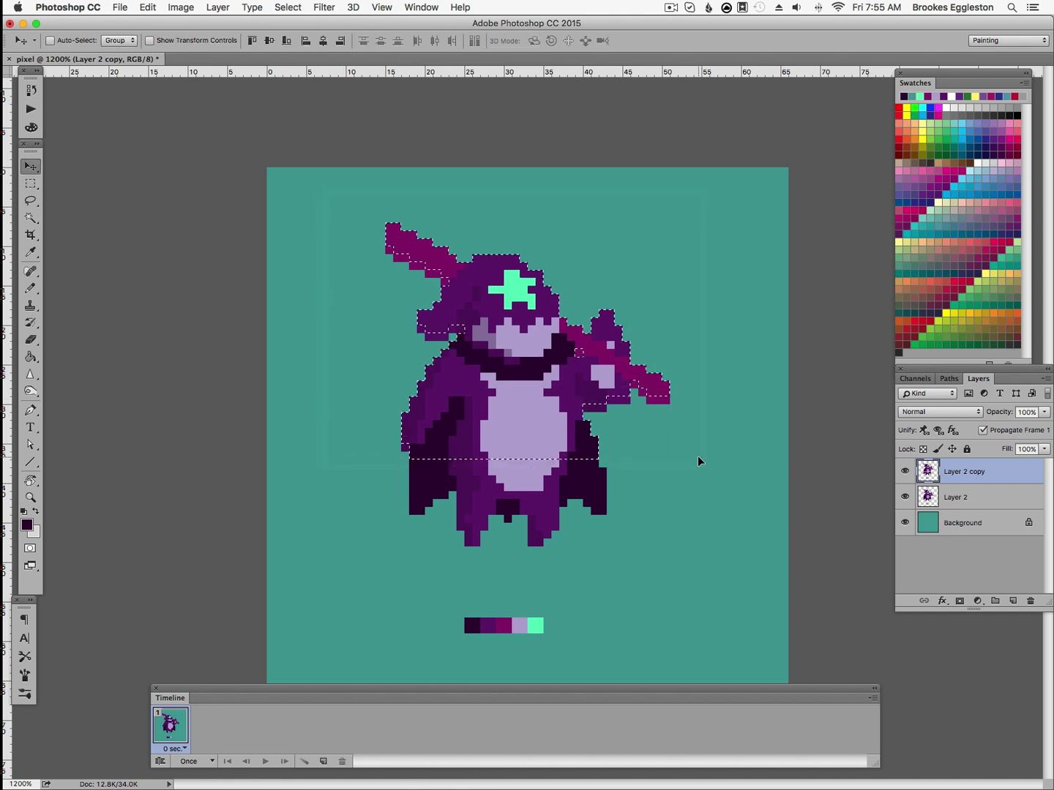
key("Down")
Set Layer 2's opacity to 40%, clear the selection, and toggle Layer 2 copy's visibility to compare the two poses
key("4")
left_click(946, 504)
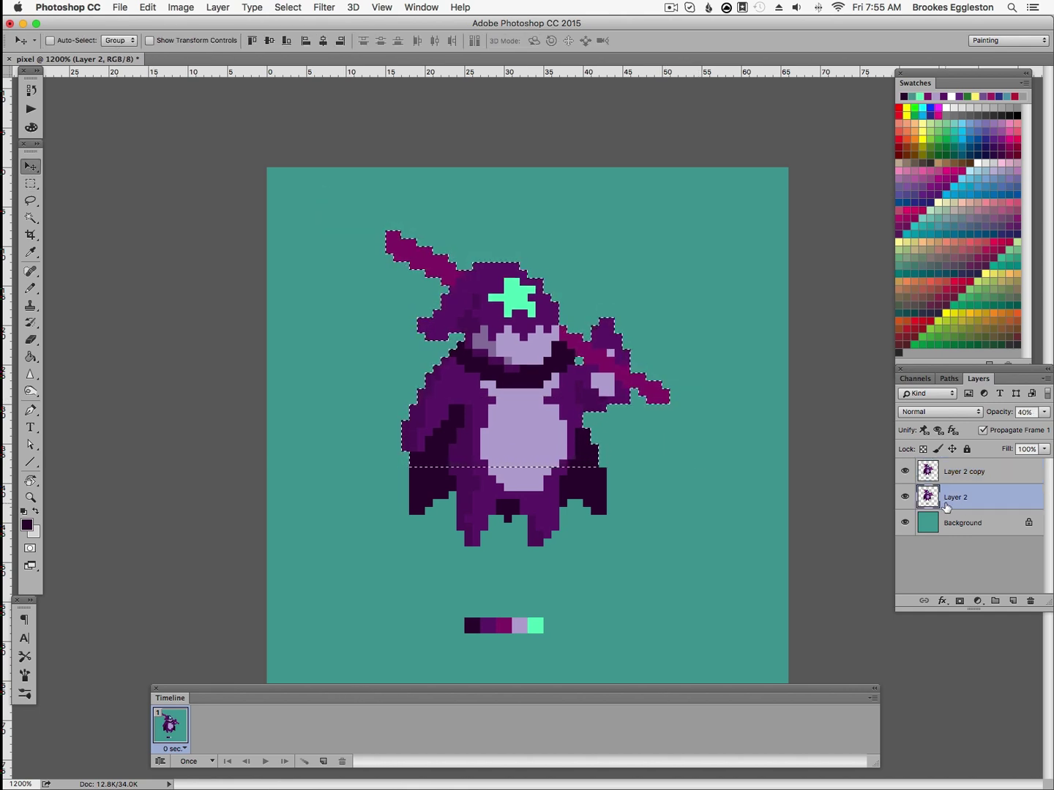
key("super+d")
left_click(953, 477)
left_click(906, 472)
left_click(906, 472)
left_click(905, 472)
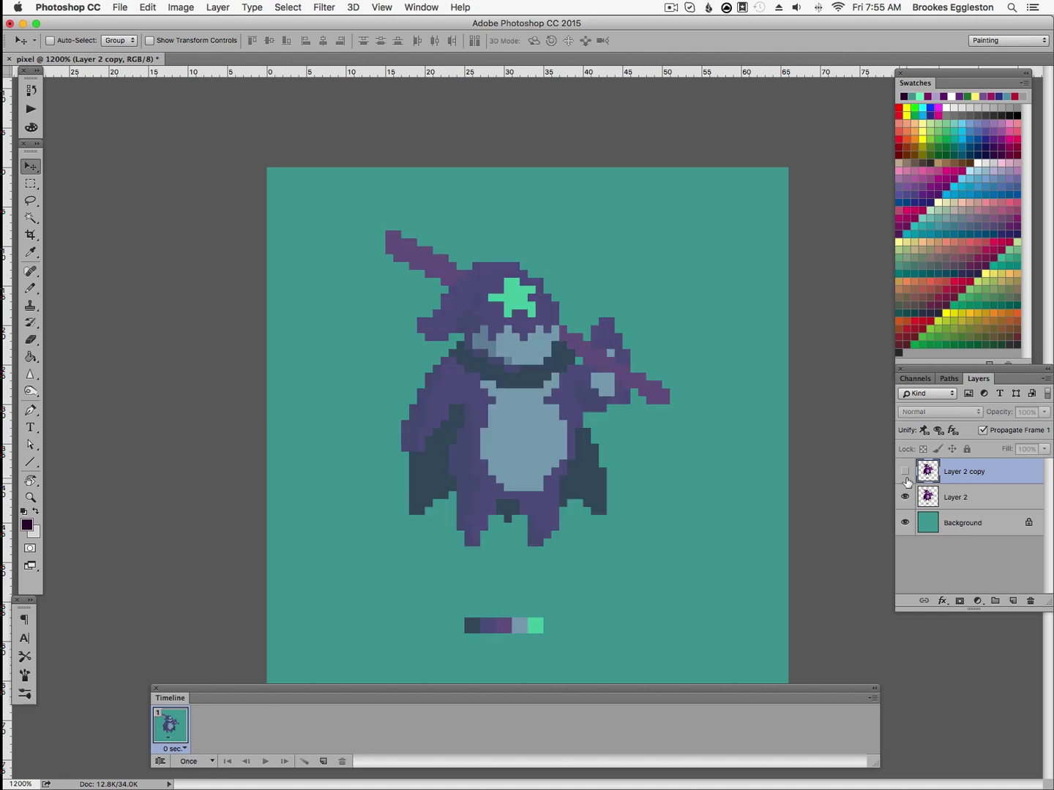
left_click(905, 472)
Select the character on Layer 2 copy from the stick down to just above the cape's hem and move it down one pixel
key("m")
left_click_drag(331, 200, 718, 498)
key("v")
key("Down")
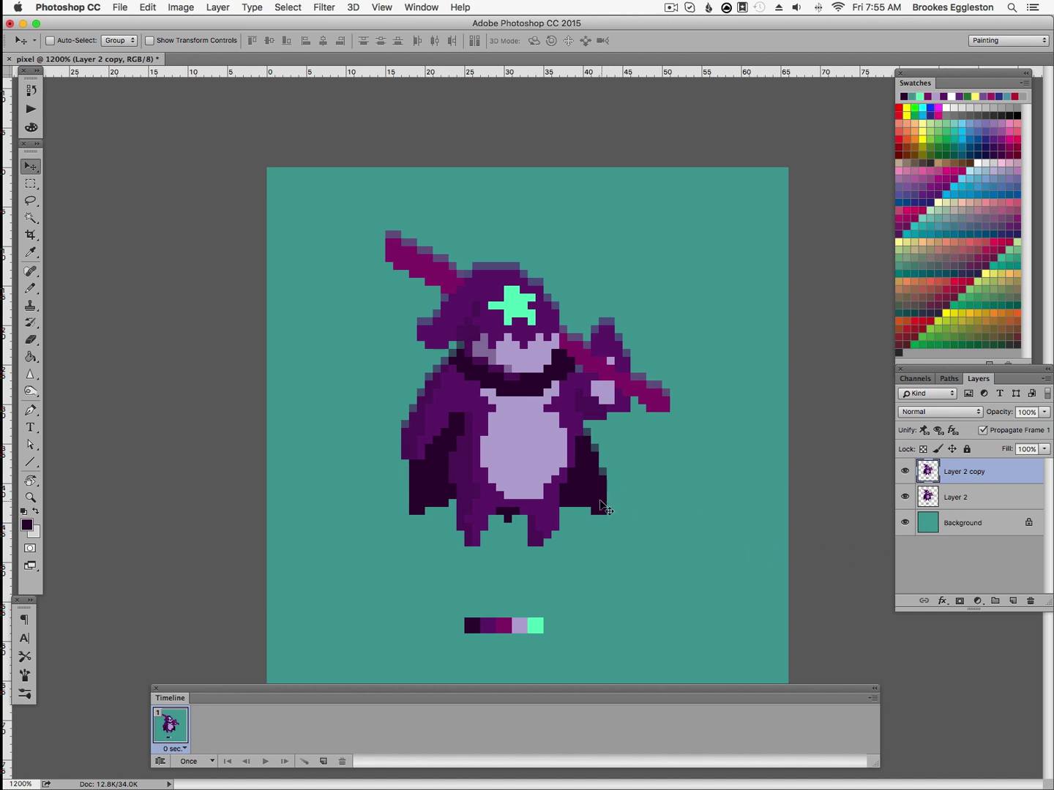
Reshape the dark cape on Layer 2 copy by erasing its outer right edge, squaring off the hem and extending its left side
key("b")
left_click_drag(583, 506, 611, 510)
key("super+z")
key("e")
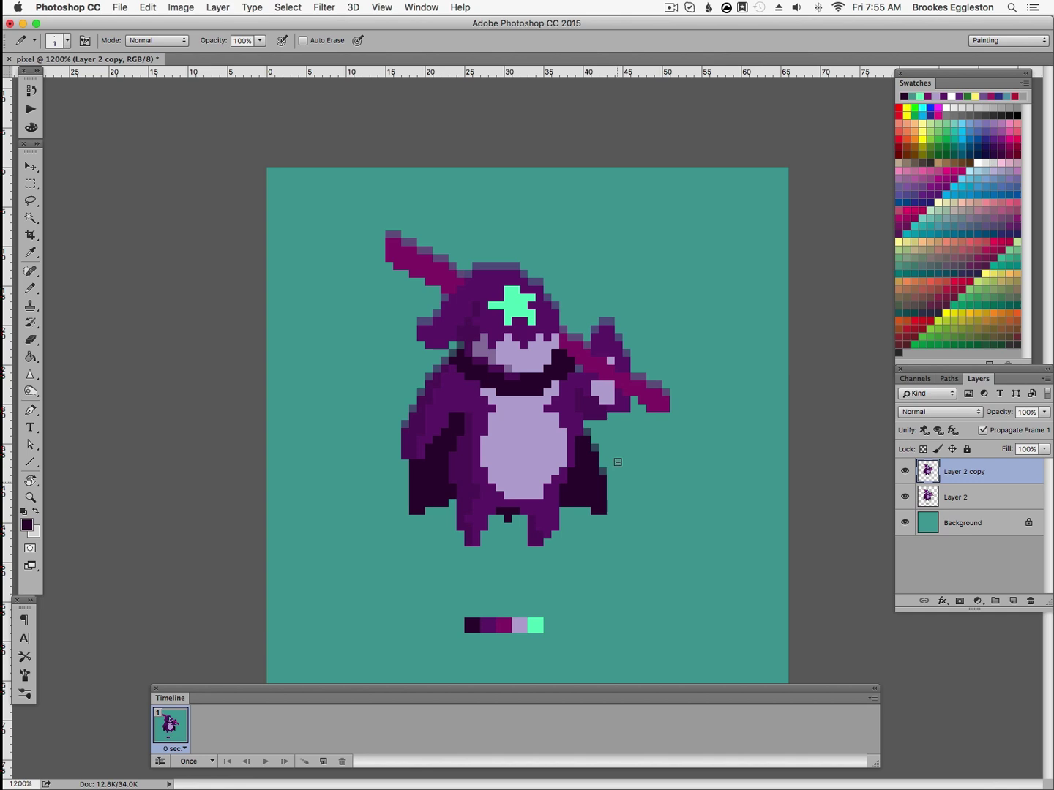
left_click_drag(599, 443, 604, 544)
key("b")
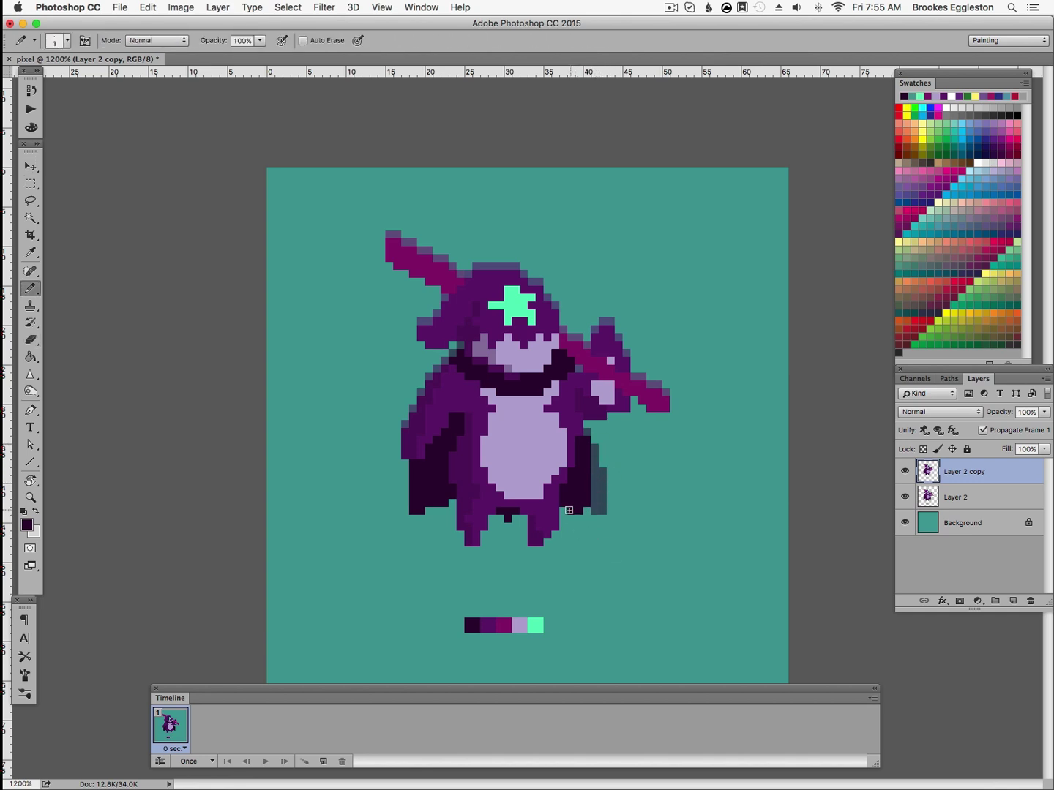
key("e")
left_click(417, 511)
key("b")
Duplicate Layer 2 copy, hide Layer 2, fade the duplicated original to 40% opacity, and retouch the cape's hem on the duplicate
key("super+j")
left_click(905, 523)
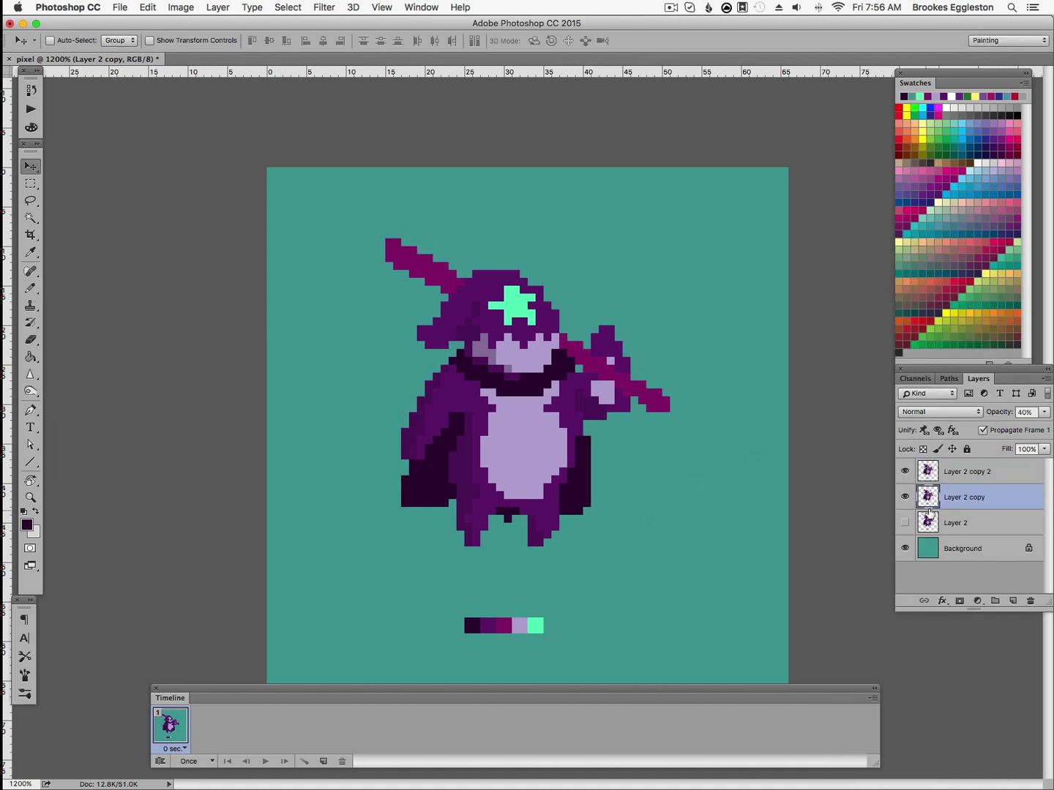
key("e")
Select the character's body above the feet on Layer 2 copy 2, move it down one pixel, and clear the selection
key("m")
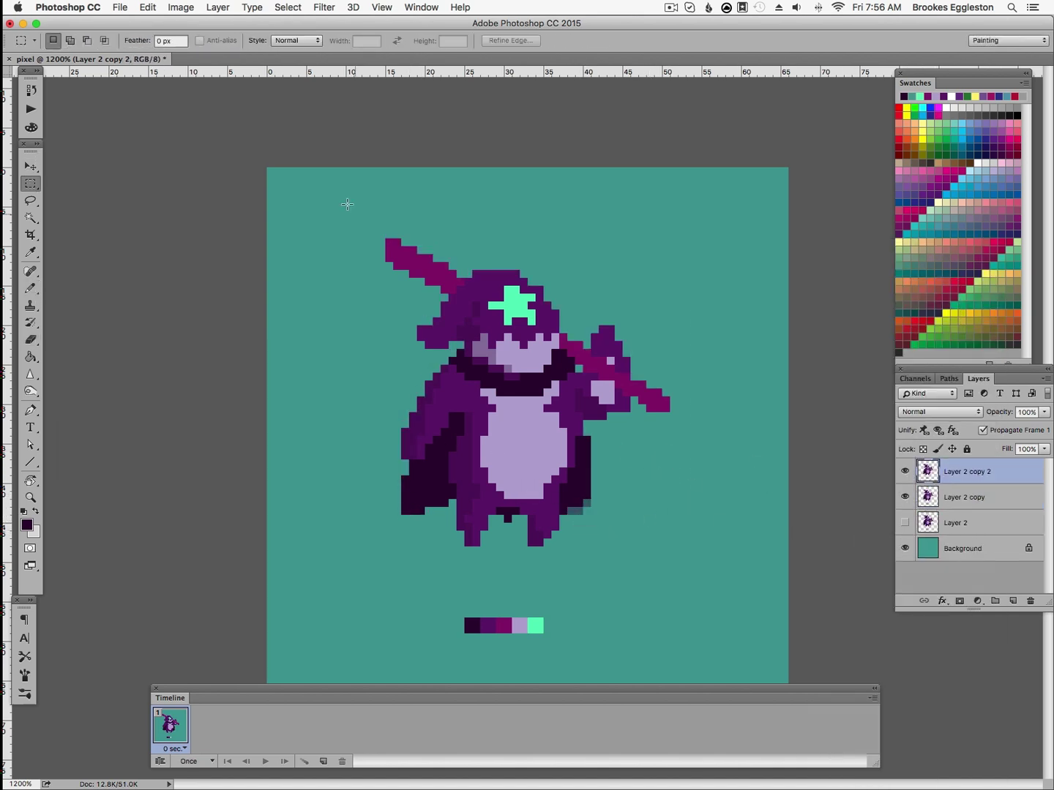
left_click_drag(347, 202, 698, 511)
key("v")
key("Down")
key("super+d")
Compare the three poses by toggling the visibility of Layer 2, Layer 2 copy and Layer 2 copy 2
left_click_drag(905, 471, 905, 497)
left_click(904, 522)
mouse_move(905, 498)
left_mouse_down()
mouse_move(905, 471)
mouse_move(905, 497)
left_mouse_up()
left_click_drag(904, 497, 904, 471)
mouse_move(906, 470)
left_mouse_down()
mouse_move(905, 497)
mouse_move(906, 475)
left_mouse_up()
left_click_drag(906, 473, 906, 498)
left_click(905, 472)
left_click(905, 522)
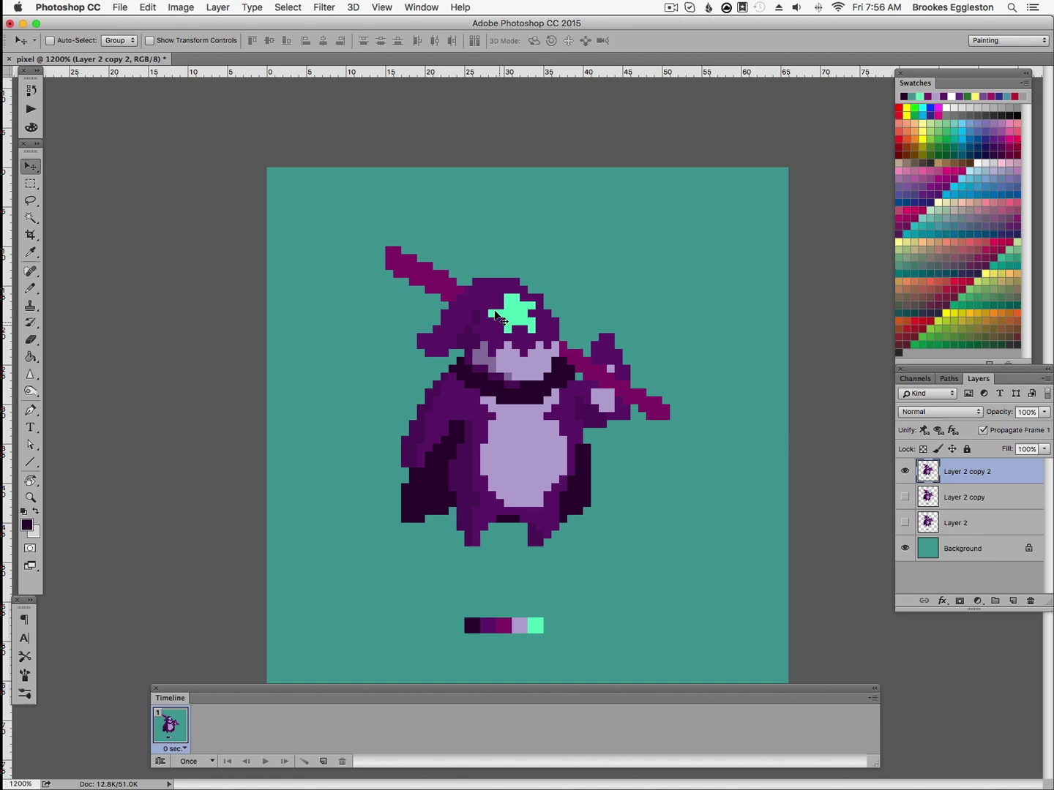
Try trimming the star's lower points with purple on Layer 2 copy 2, compare it with Layer 2 copy, and undo the edit
key("b")
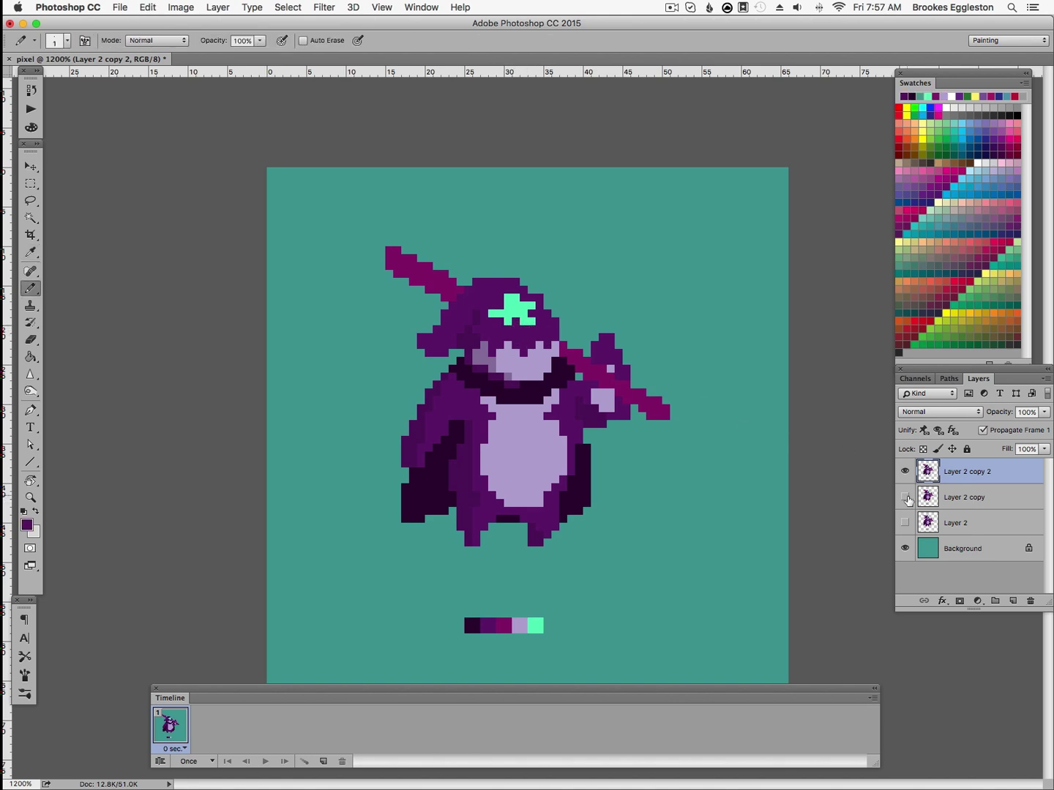
left_click(905, 497)
left_click(904, 472)
left_click(905, 470)
key("super+z")
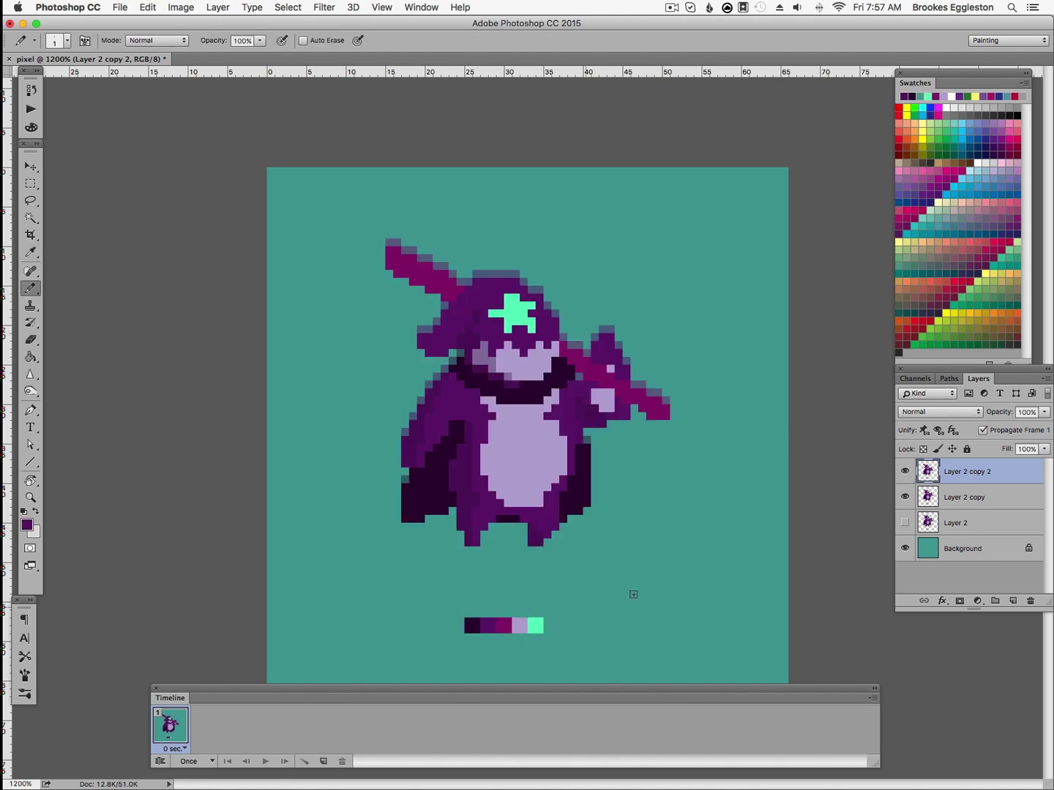
Duplicate Layer 2, move the duplicate above all other layers at 100% opacity, and hide Layer 2 copy and Layer 2 copy 2
left_click(905, 472)
left_click(905, 524)
right_click(983, 523)
left_click(835, 292)
key("Return")
left_click_drag(977, 521, 966, 469)
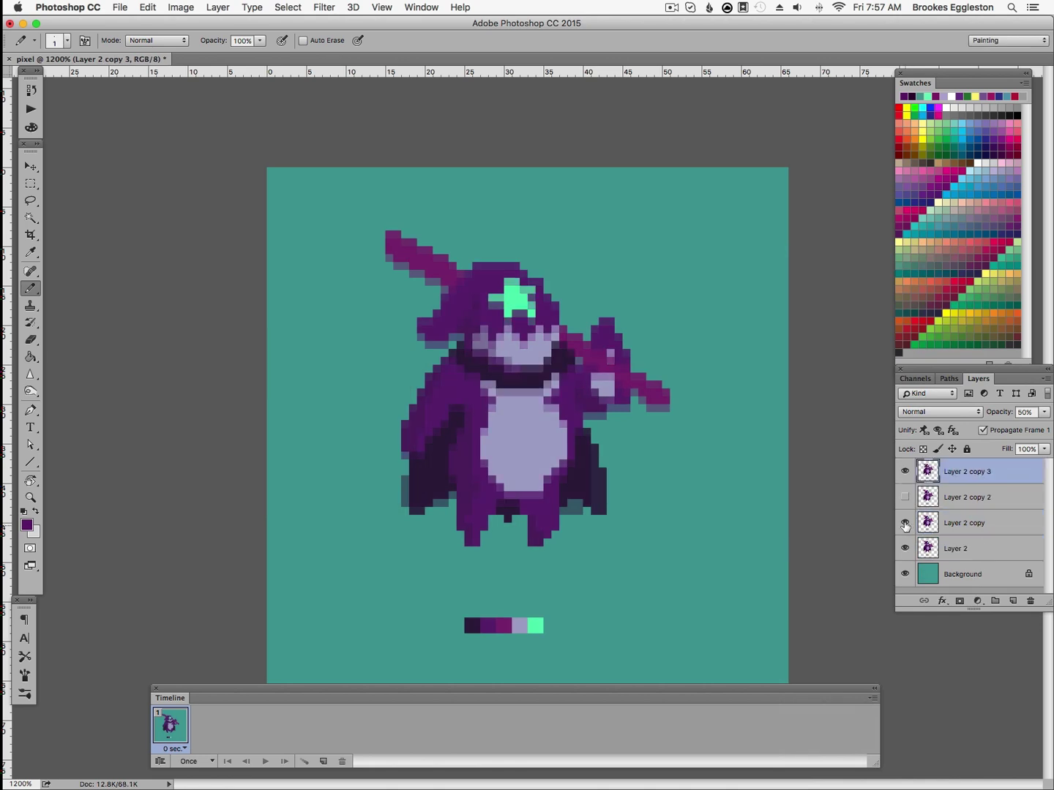
left_click(905, 523)
key("v")
key("0")
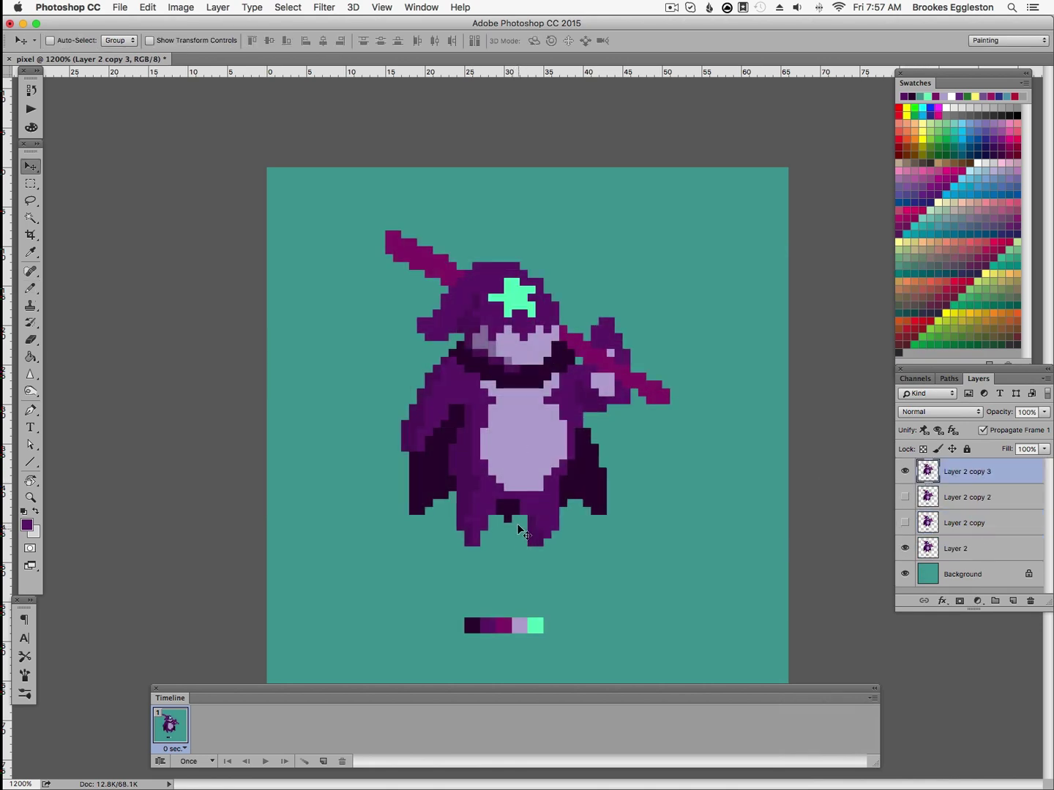
Reduce the star on Layer 2 copy 3 to a narrow green bar, then duplicate the layer and repaint the bar as a dark closed eye
key("b")
right_click(981, 471)
left_click(835, 293)
key("Return")
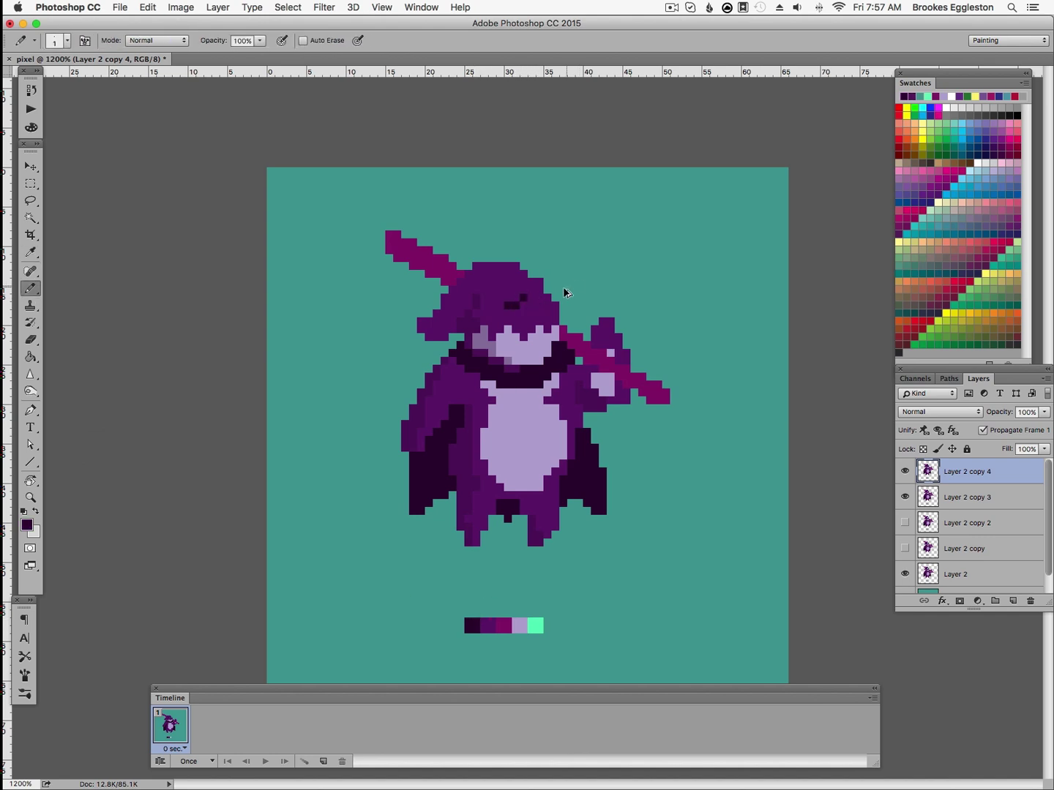
key("5")
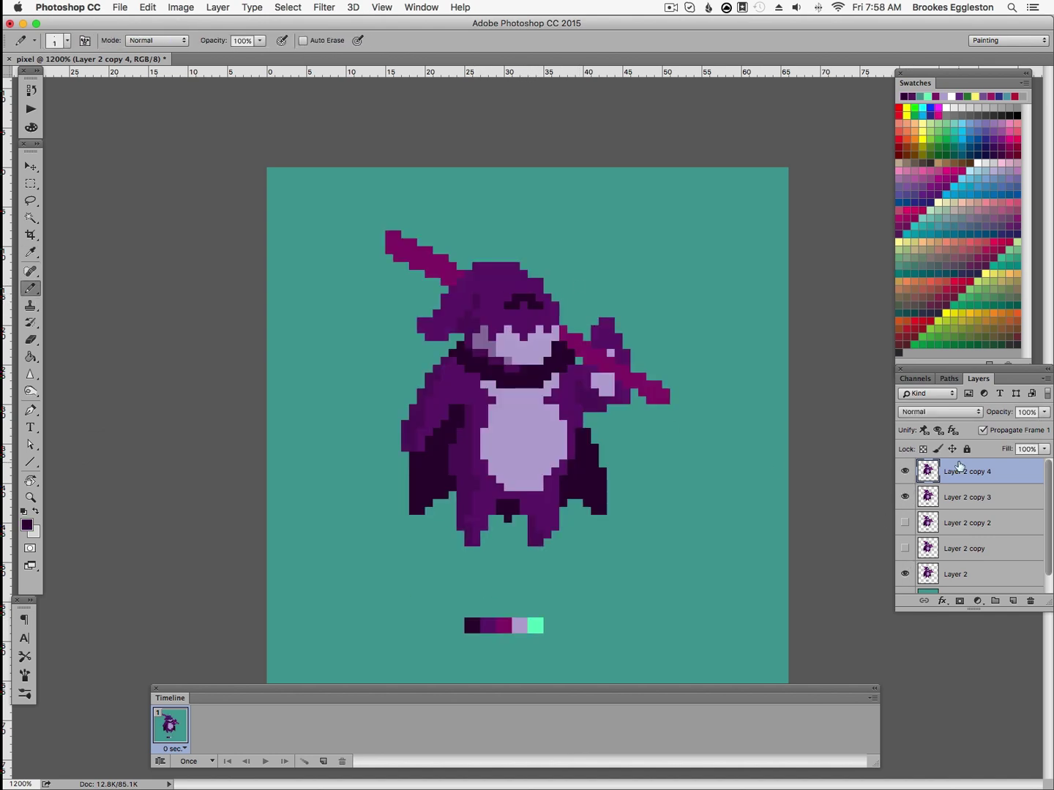
Set up the first frame with only Layer 2 visible over the teal background and its opacity at 100%
left_click(937, 582)
left_click(905, 573, "alt")
key("v")
key("0")
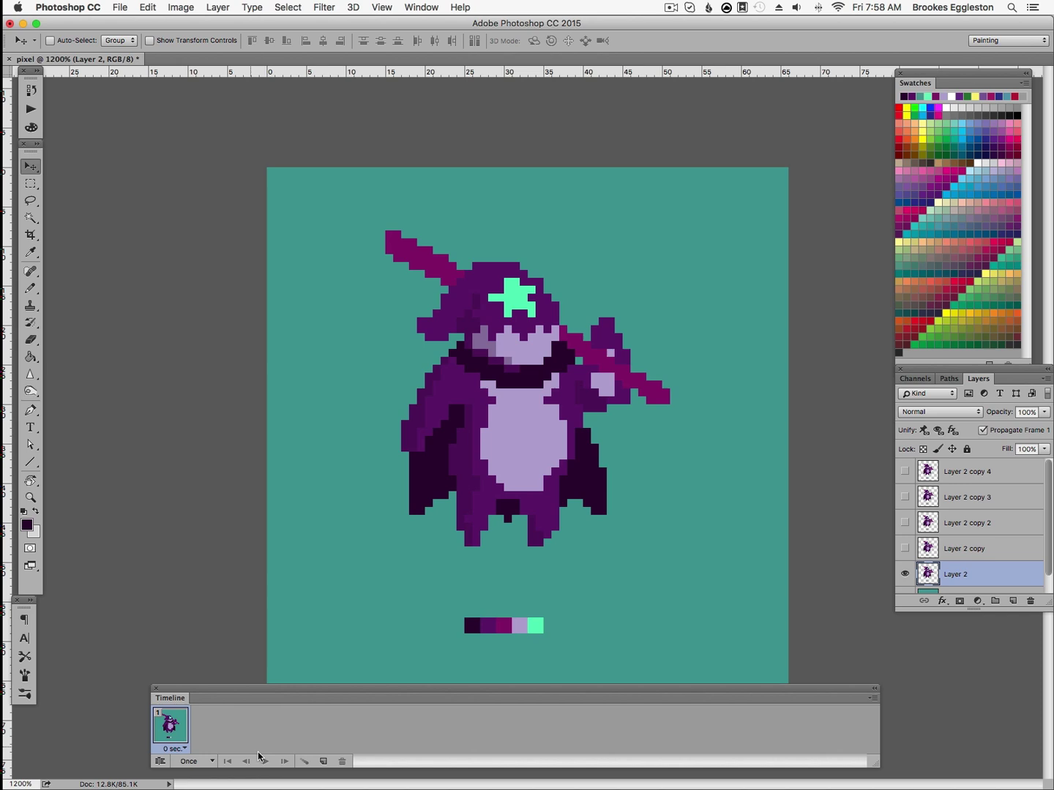
Add a second animation frame that shows only Layer 2 copy over the background, at 100% opacity
left_click(323, 761)
left_click(906, 574)
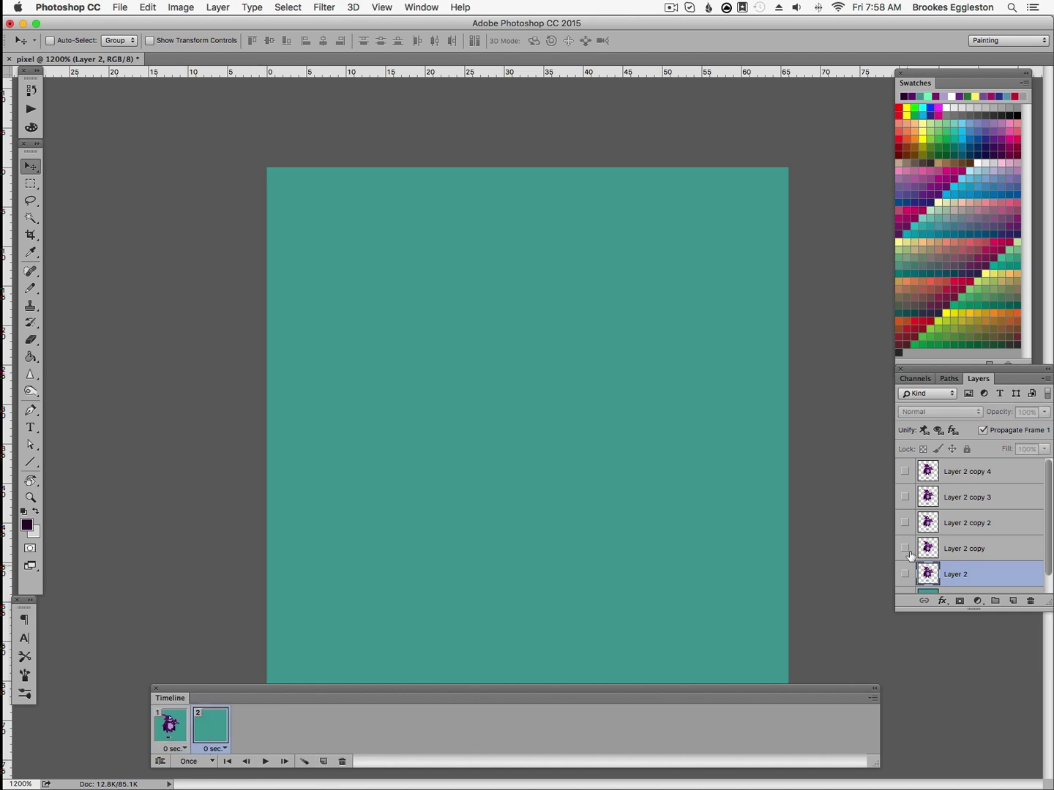
left_click(904, 548)
left_click(952, 550)
key("0")
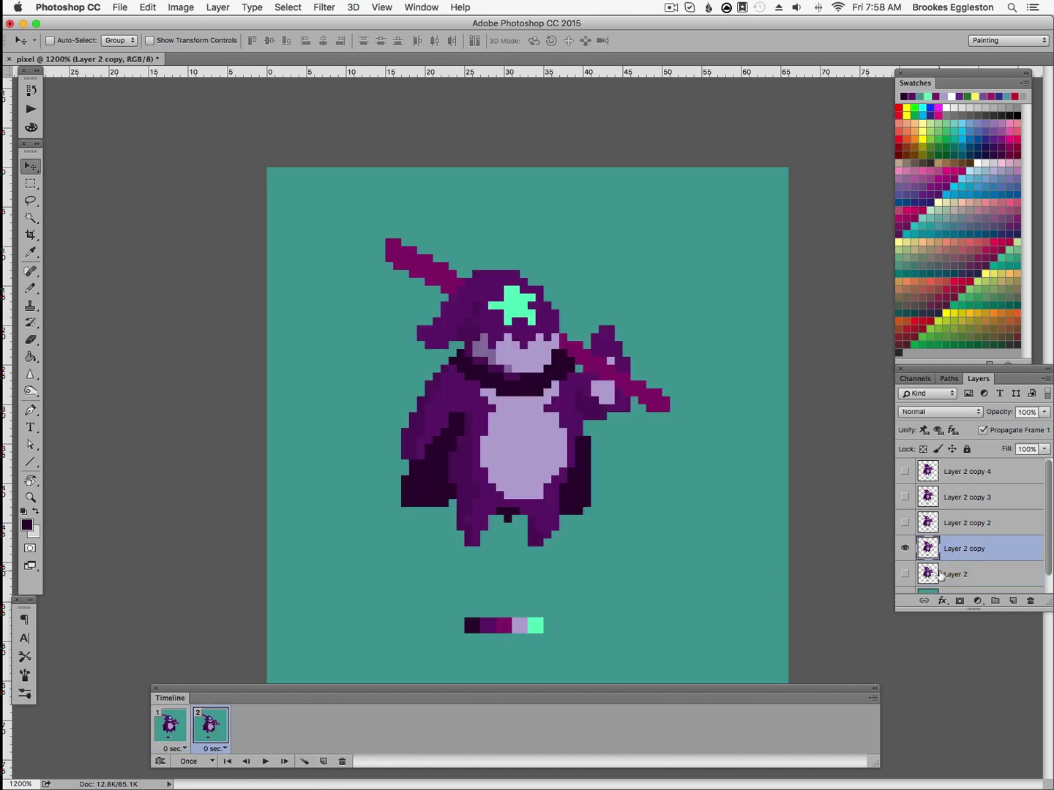
Add a third frame showing only Layer 2 copy 2 and a fourth frame showing only Layer 2 copy
left_click(330, 762)
left_click(905, 523)
left_click(904, 548)
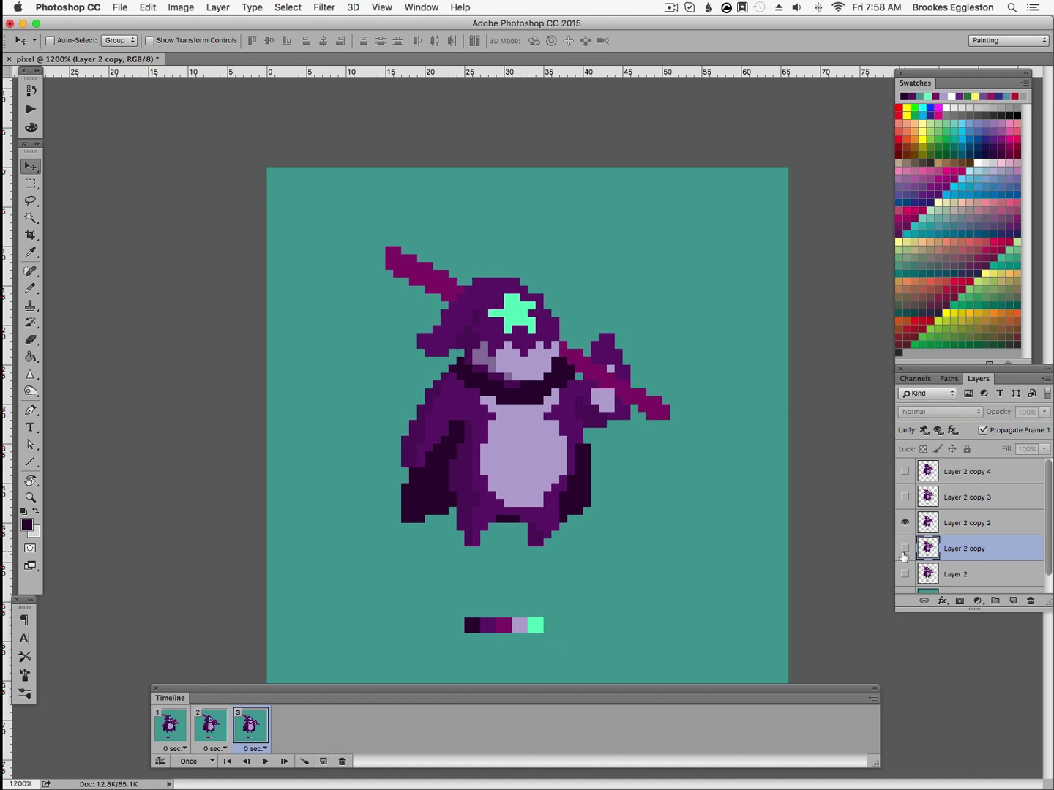
left_click(320, 762)
left_click(905, 523)
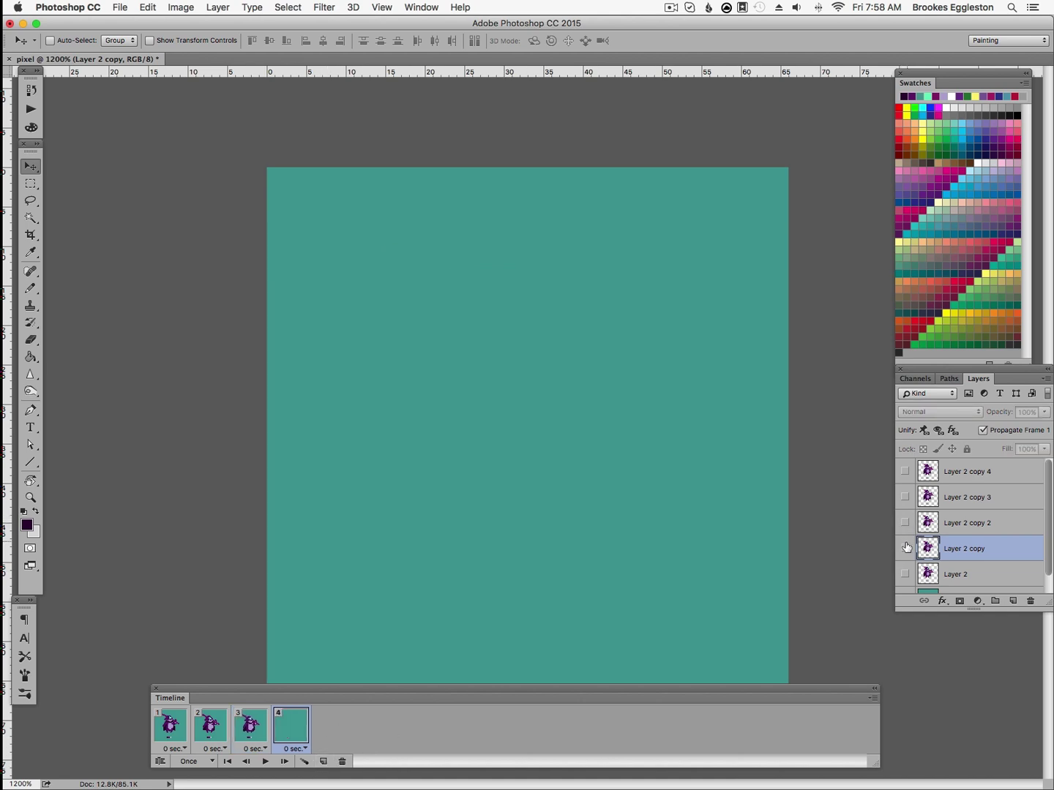
left_click(904, 549)
Add a fifth frame showing only Layer 2 and a sixth frame showing only Layer 2 copy 3
left_click(325, 760)
left_click(905, 549)
left_click(906, 574)
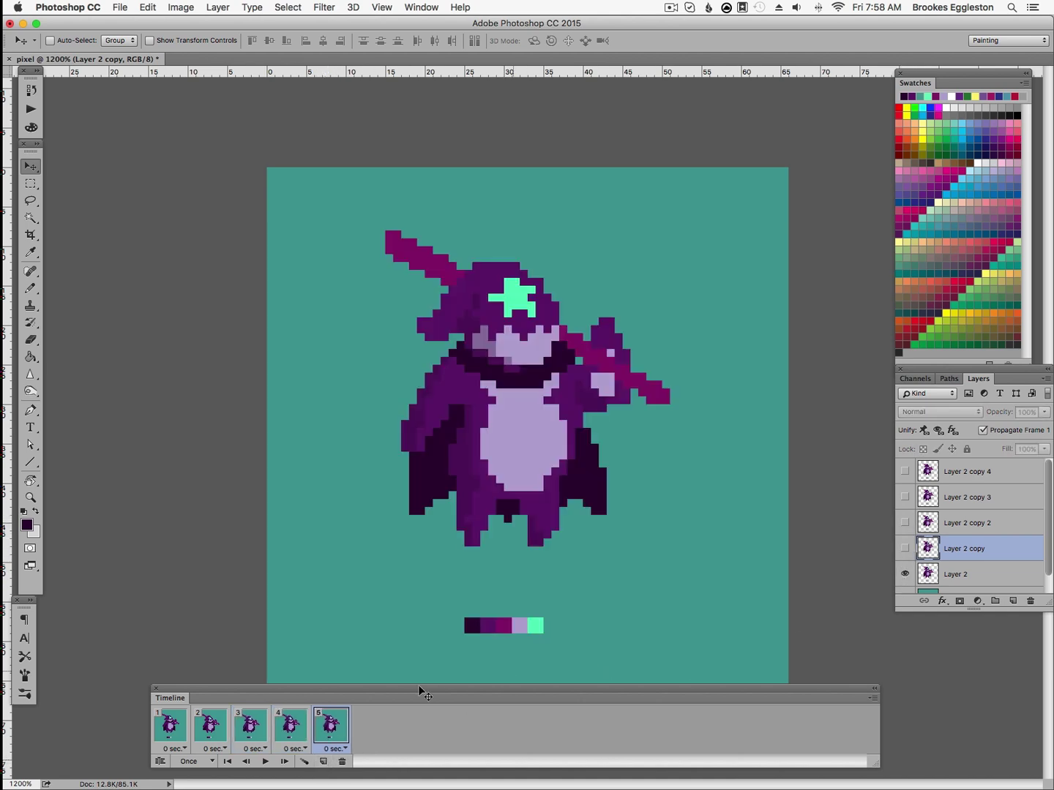
left_click(326, 761)
left_click(905, 497)
left_click(905, 573)
Add a seventh frame showing only Layer 2 copy 4 and an eighth frame showing only Layer 2 copy 3
left_click(326, 761)
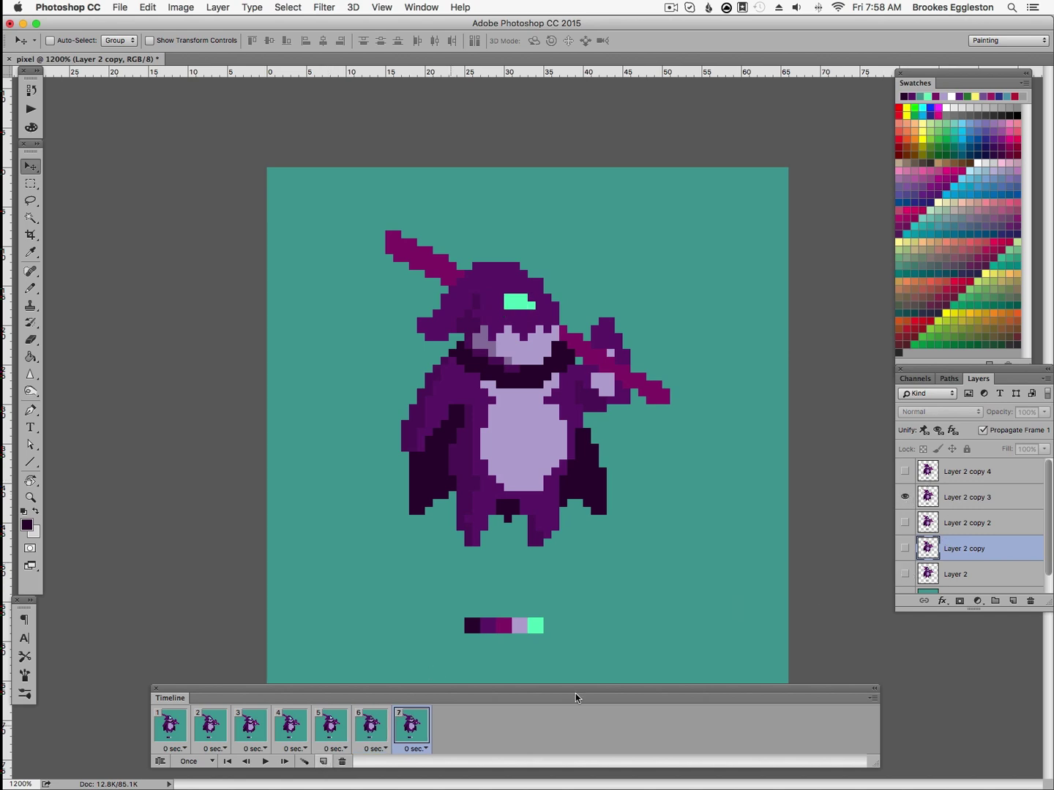
left_click(904, 471)
left_click(906, 497)
left_click(327, 762)
left_click(905, 497)
left_click(905, 471)
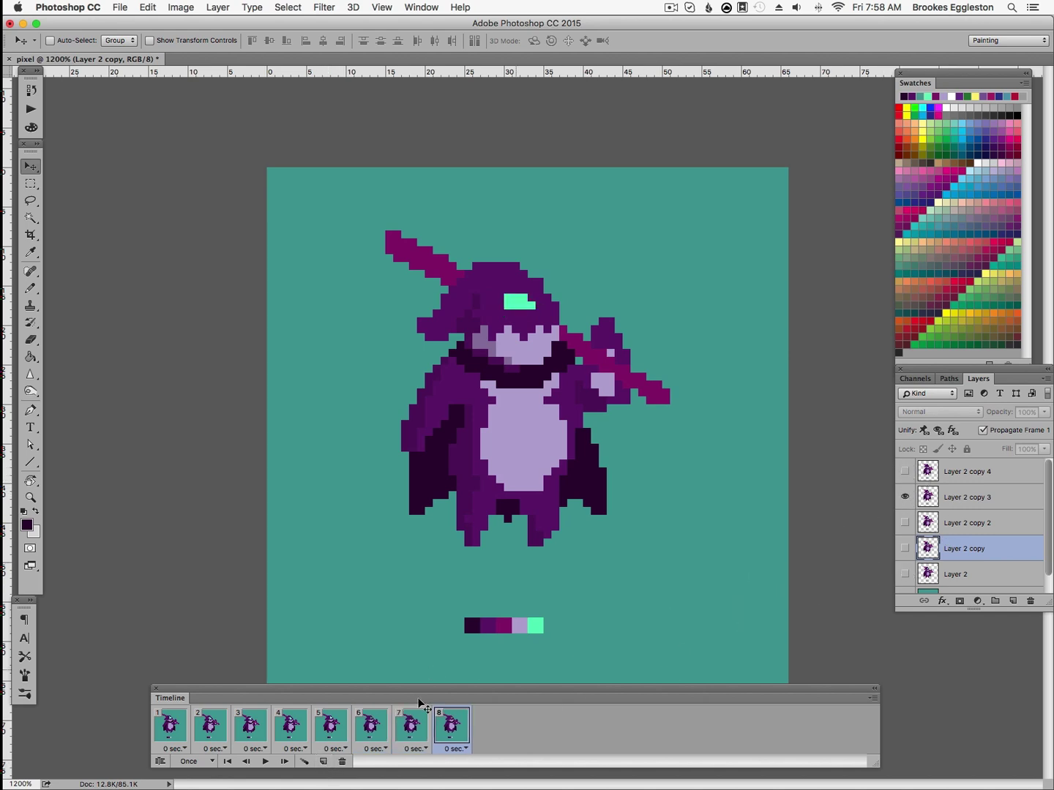
Add a ninth frame that shows only Layer 2 over the background
left_click(326, 762)
left_click(904, 498)
left_click(906, 573)
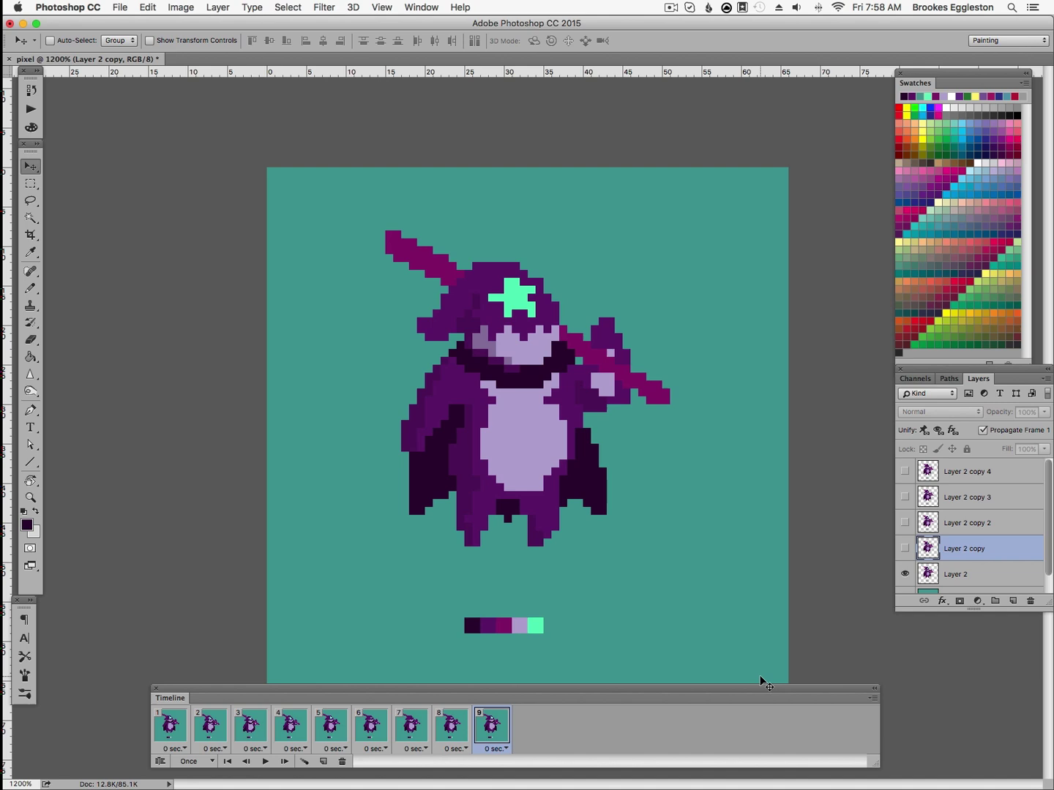
Set the animation to loop Forever and play it
left_click(220, 759)
left_click(194, 730)
key("Tab")
key("Tab")
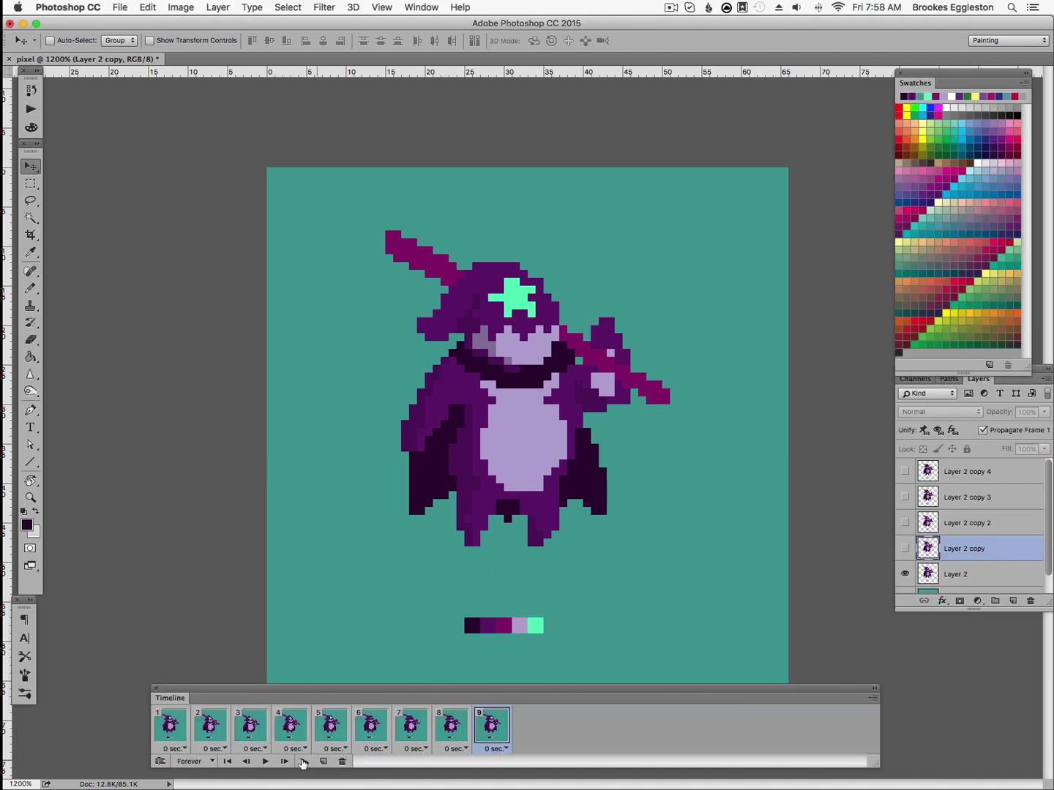
left_click(266, 764)
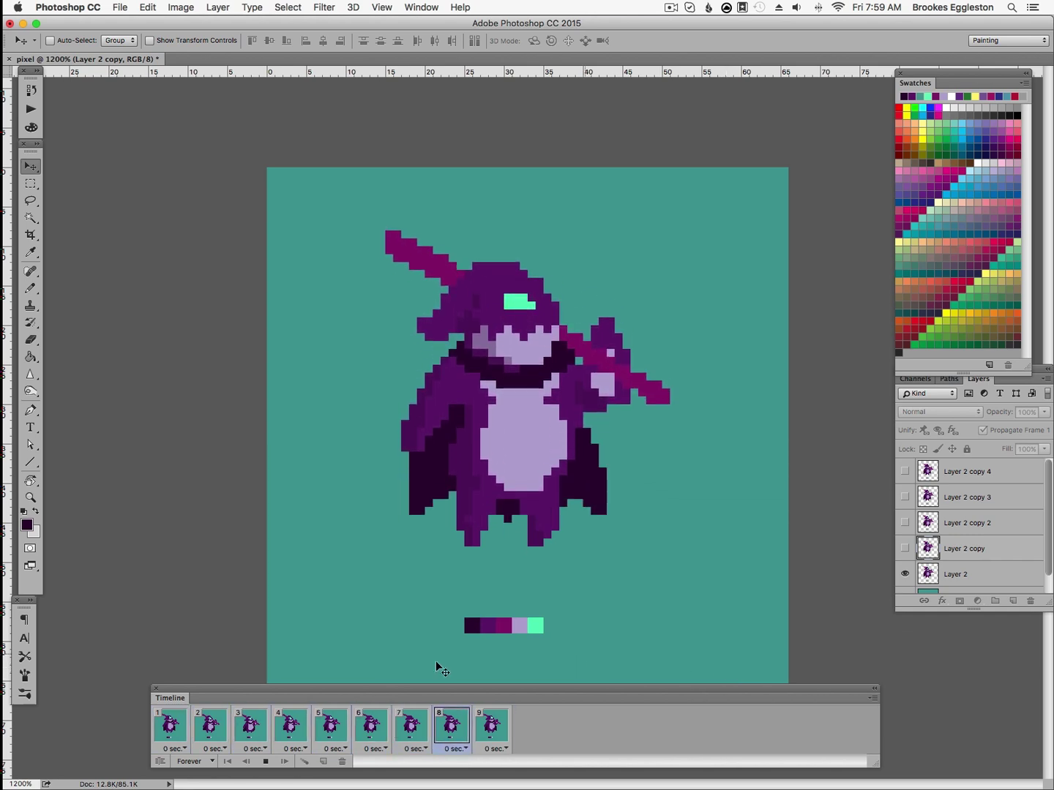
Set the delay of frames 1 through 5 to 0.1 seconds each
left_click(187, 748)
left_click(192, 653)
left_click(225, 749)
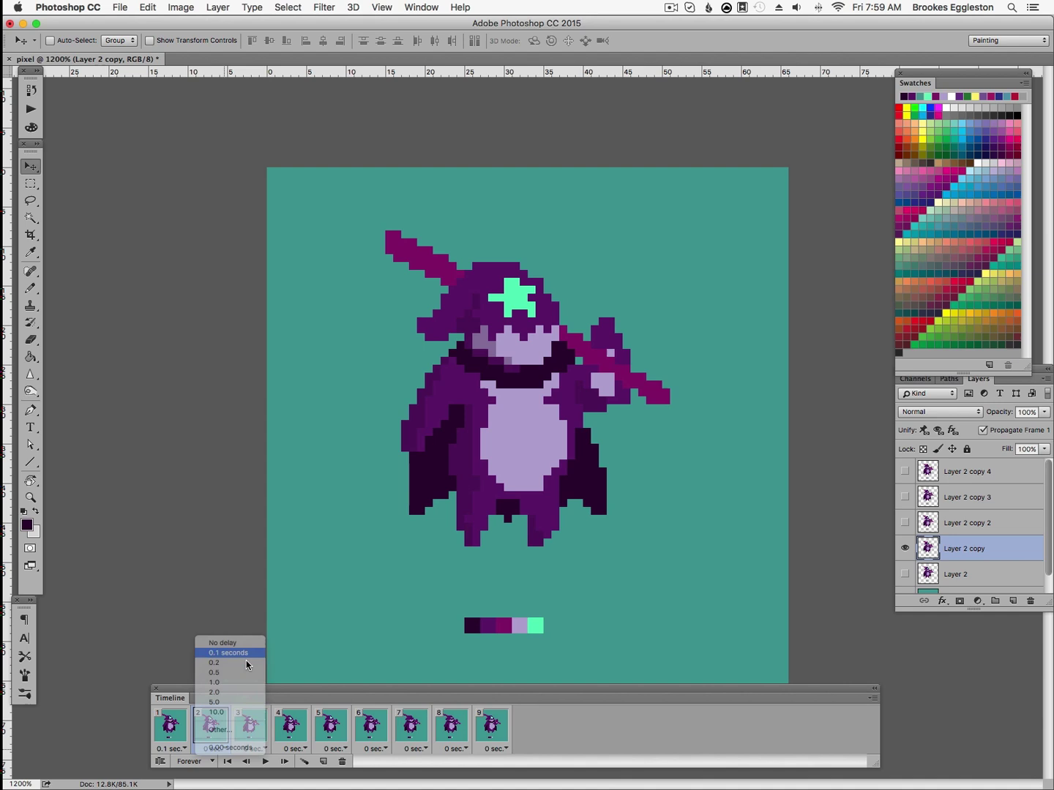
left_click(246, 653)
left_click(266, 748)
left_click(267, 653)
left_click(305, 748)
left_click(306, 653)
left_click(345, 748)
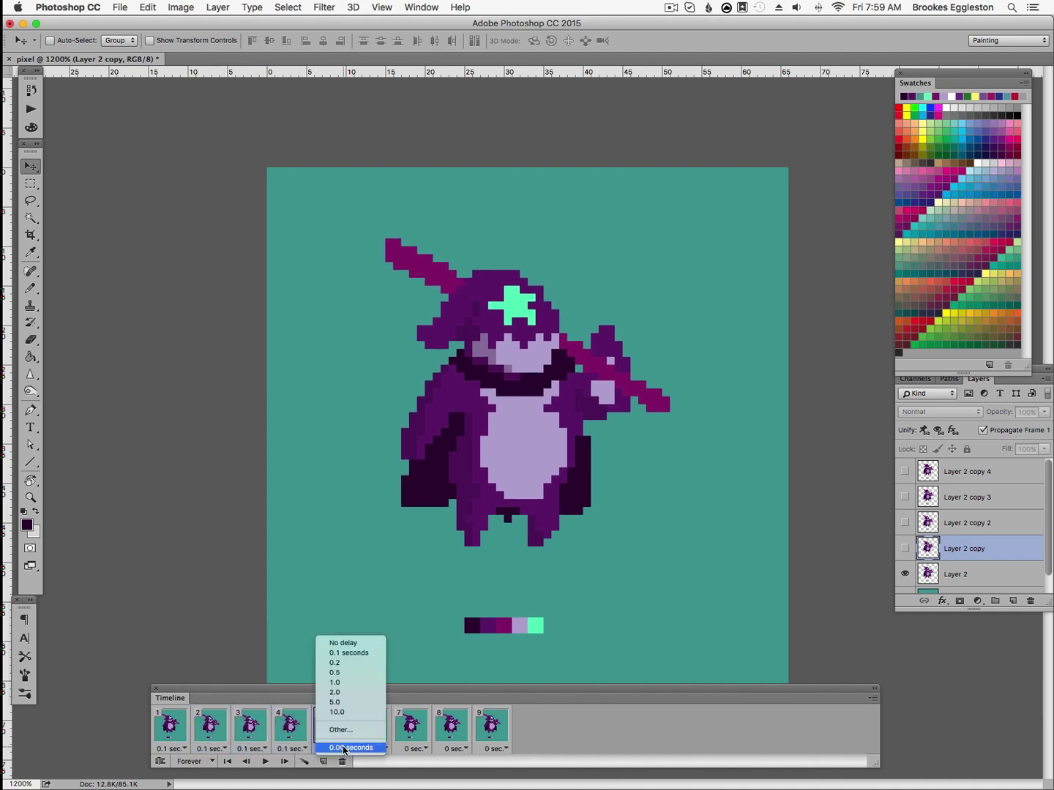
left_click(345, 653)
Set the delay of frames 6 through 9 to 0.1 seconds each and play the animation
left_click(385, 748)
left_click(402, 653)
left_click(425, 749)
left_click(439, 654)
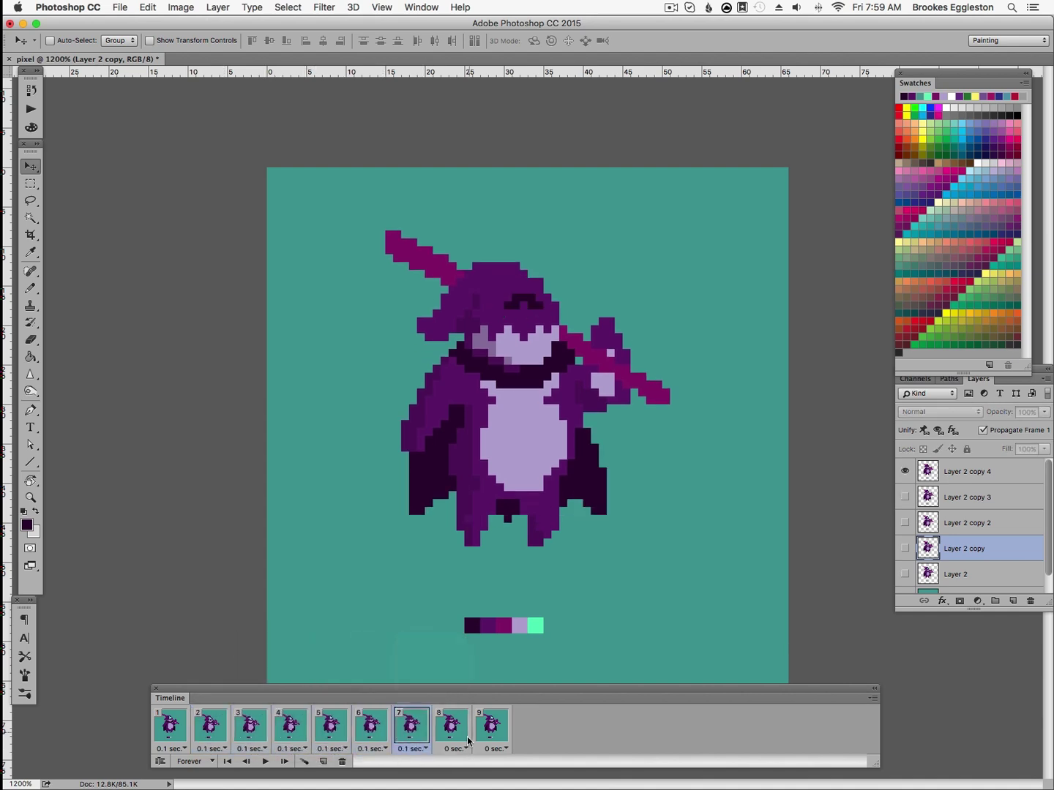
left_click(466, 749)
left_click(481, 653)
left_click(506, 748)
left_click(505, 653)
key("space")
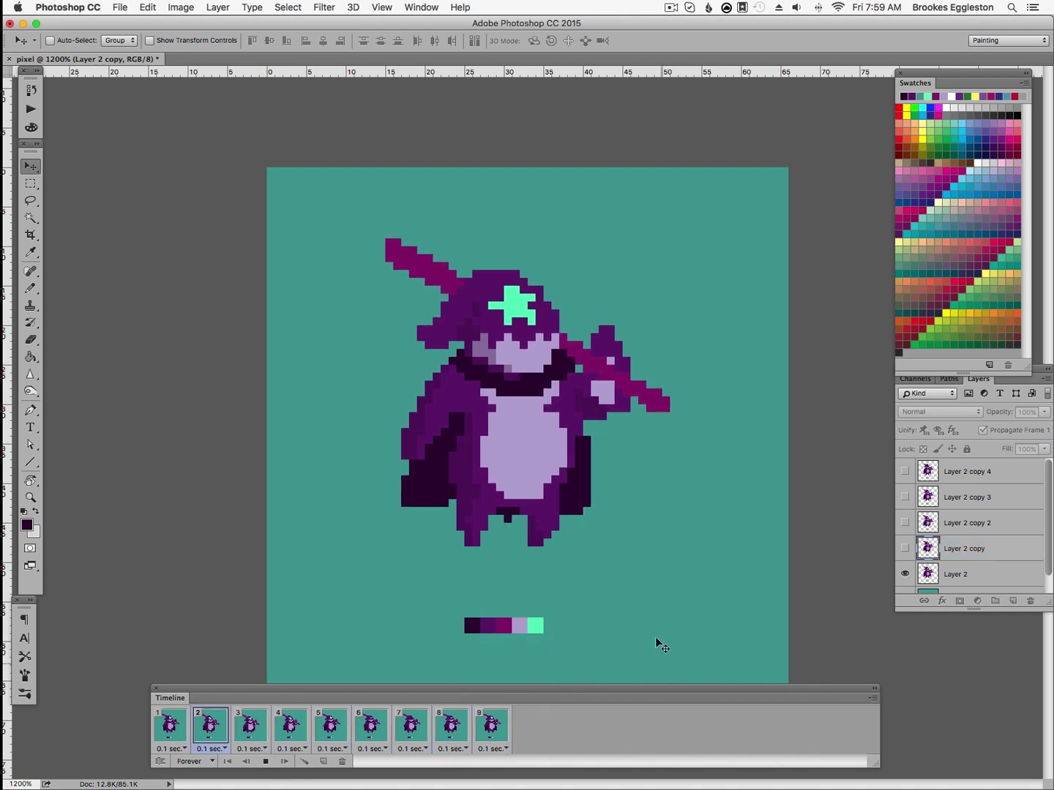
left_click(128, 8)
mouse_move(229, 191)
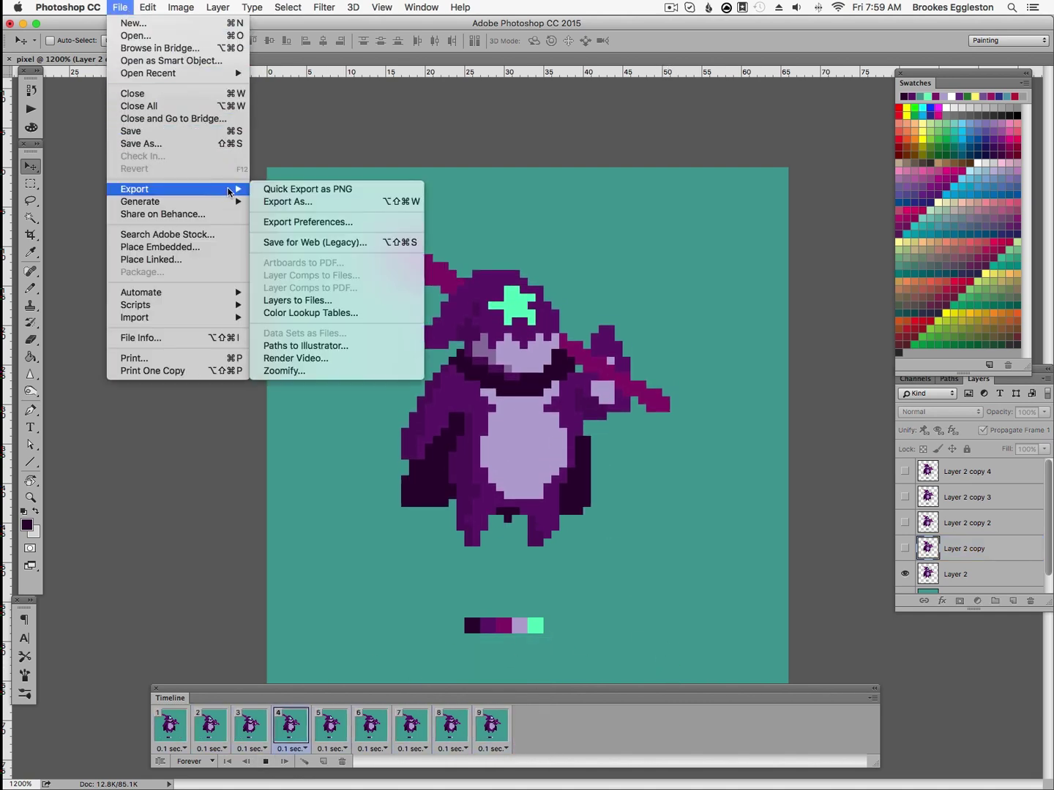
left_click(403, 242)
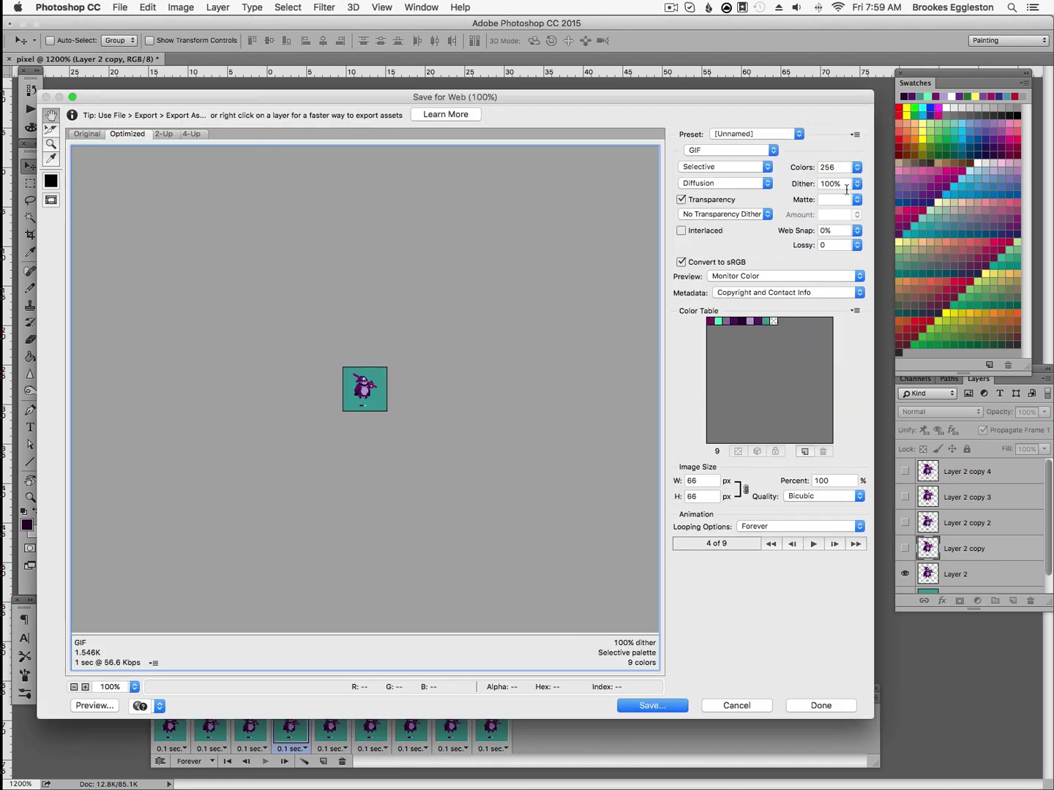
left_click(654, 707)
left_click(457, 773)
left_click(735, 705)
Resize the image to 4000 × 4000 pixels with Nearest Neighbor (hard edges) resampling
left_click(181, 7)
left_click(213, 109)
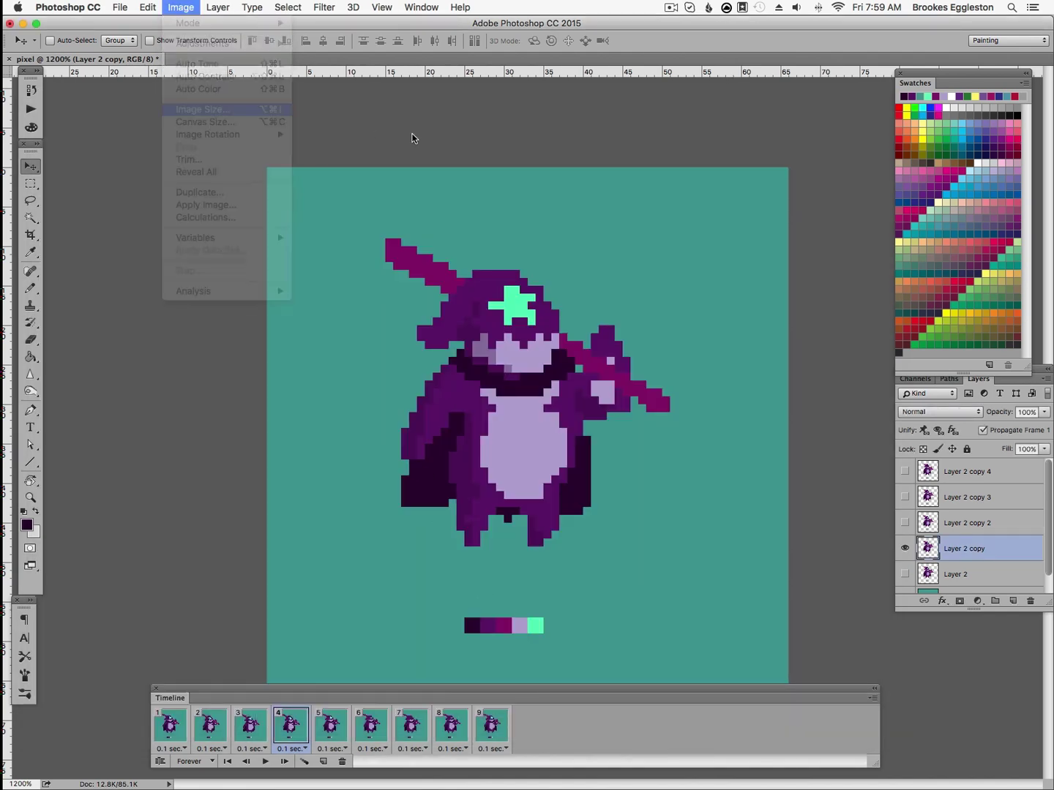
type("4000")
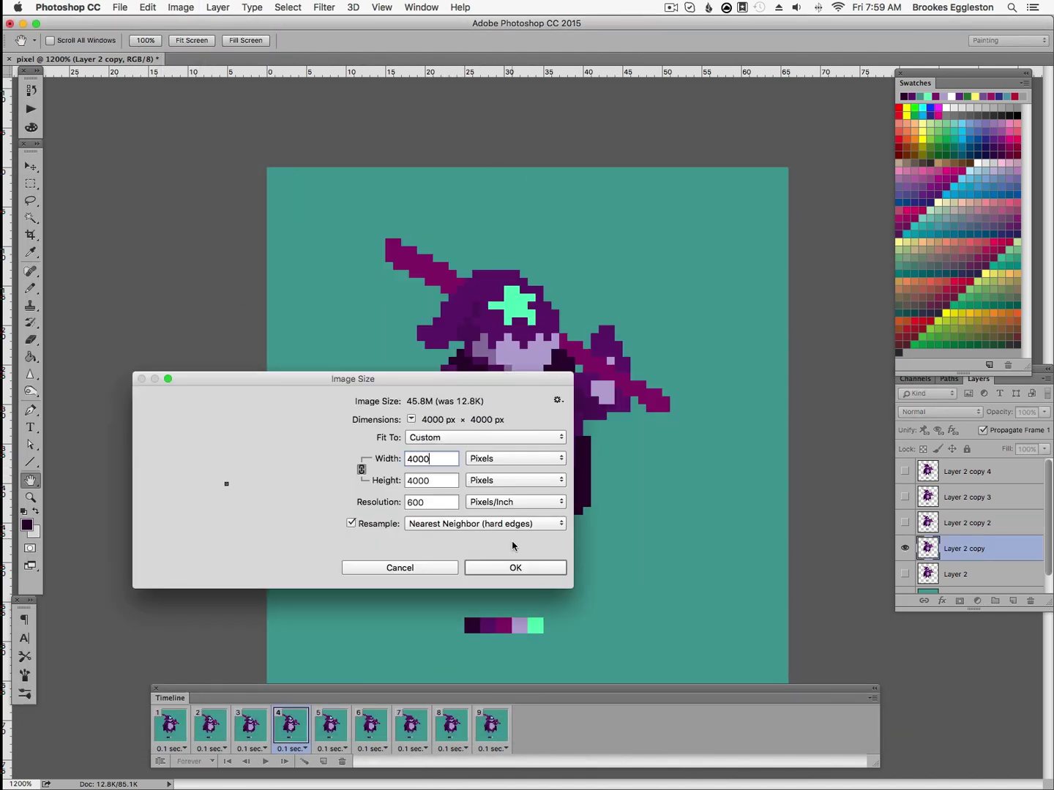
left_click(516, 570)
key("z")
key("ctrl+0")
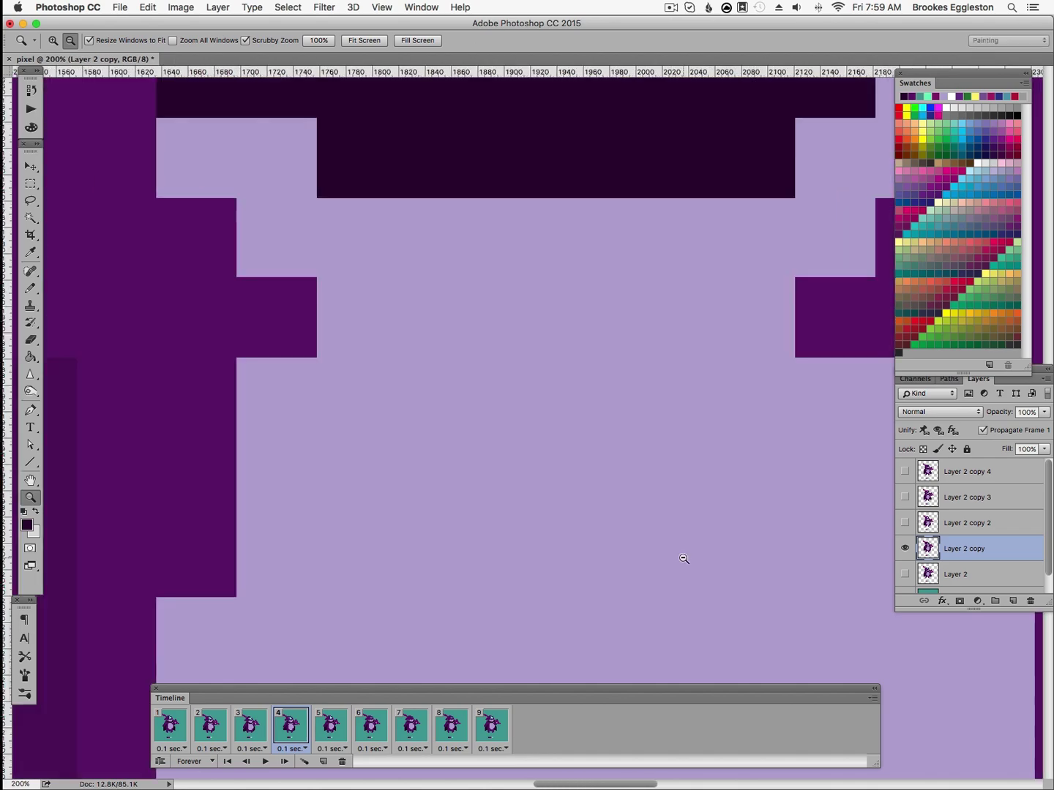
Open the Save for Web (Legacy) export for the enlarged animation
left_click(147, 7)
mouse_move(119, 8)
mouse_move(186, 188)
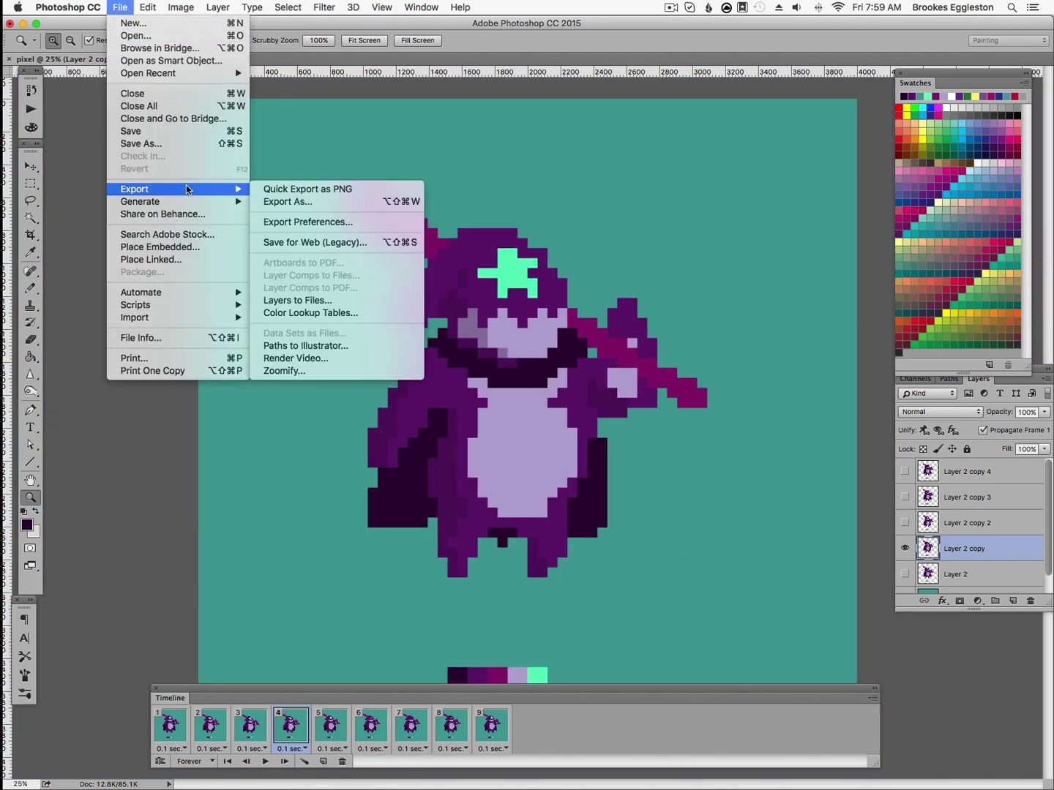
left_click(357, 243)
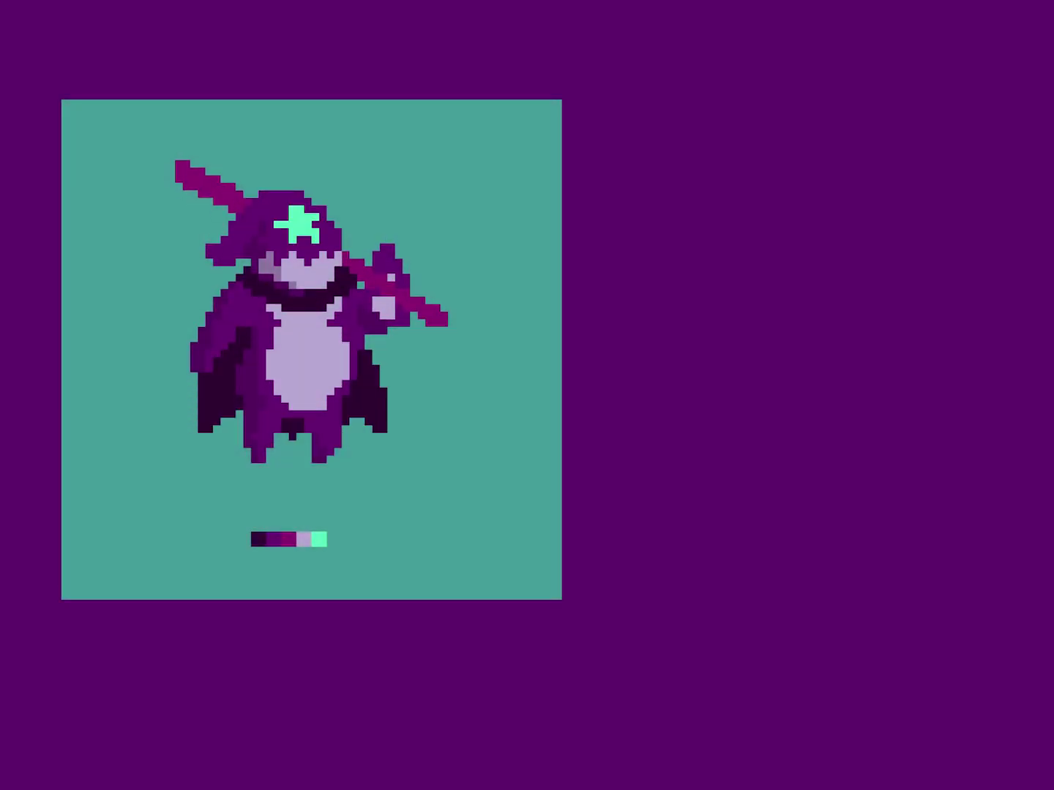